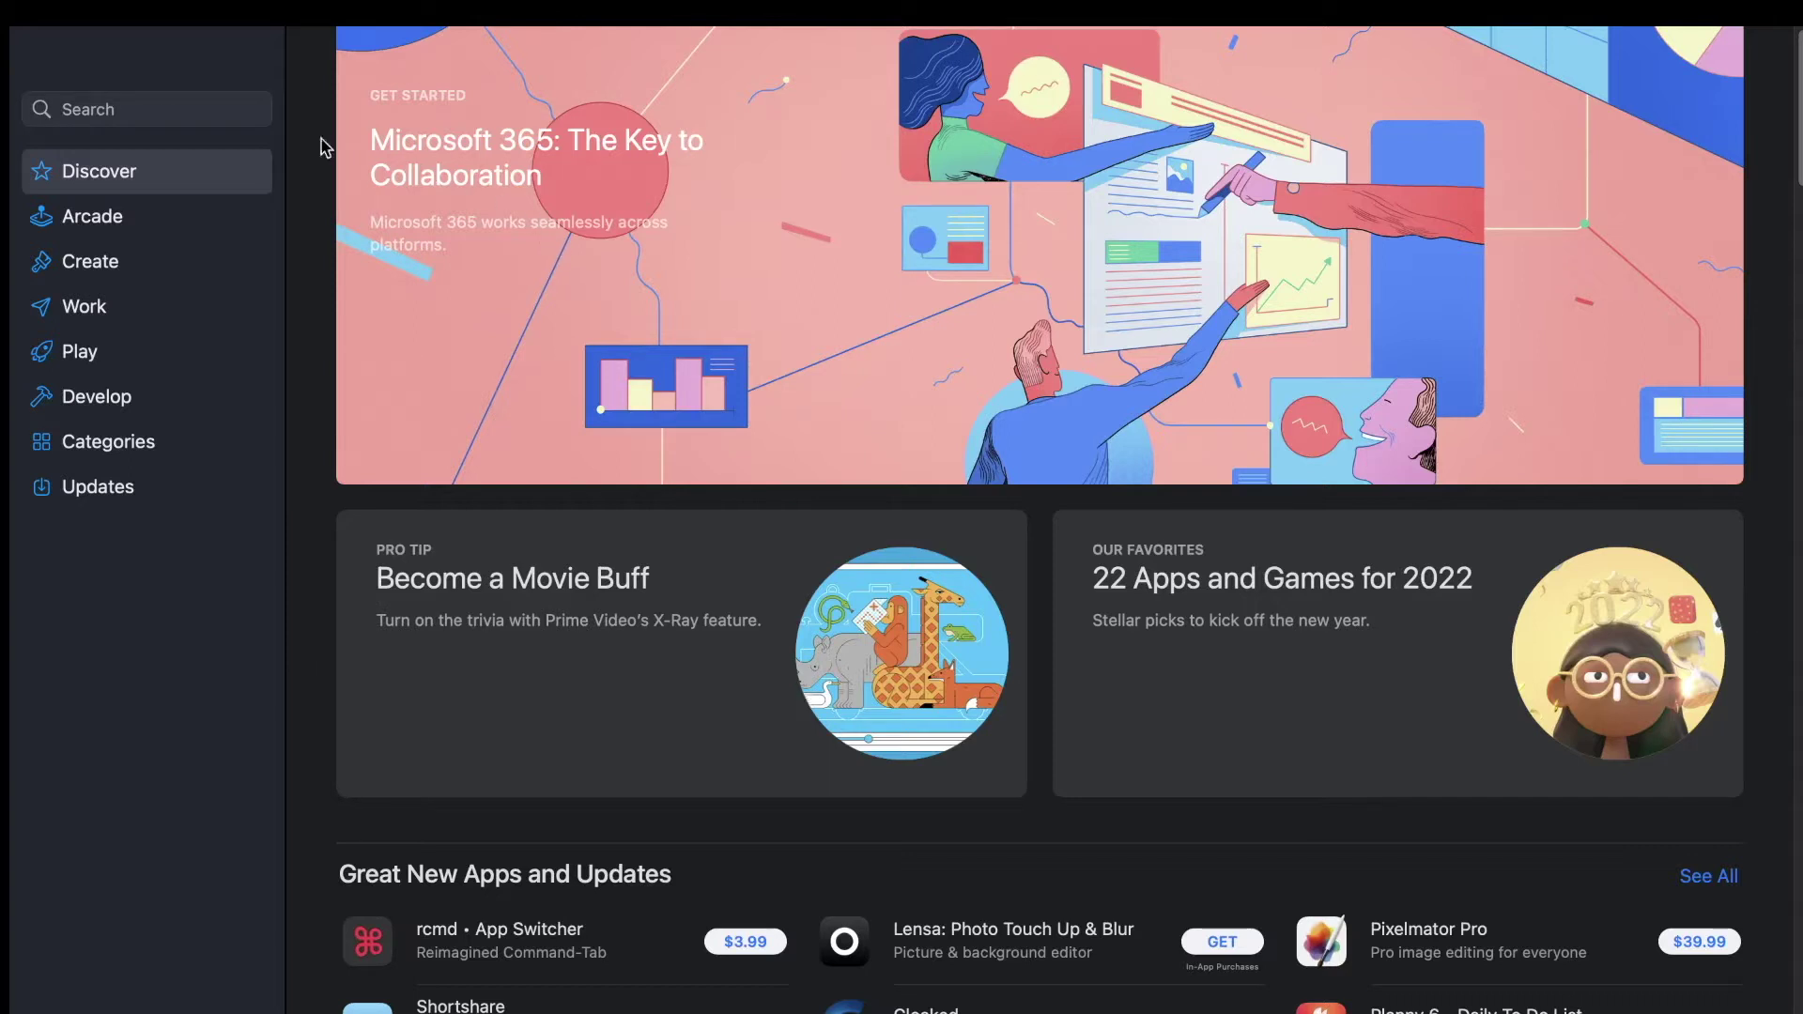
- Put the cursor in the App Store sidebar Search field to start a store search
left_click(120, 110)
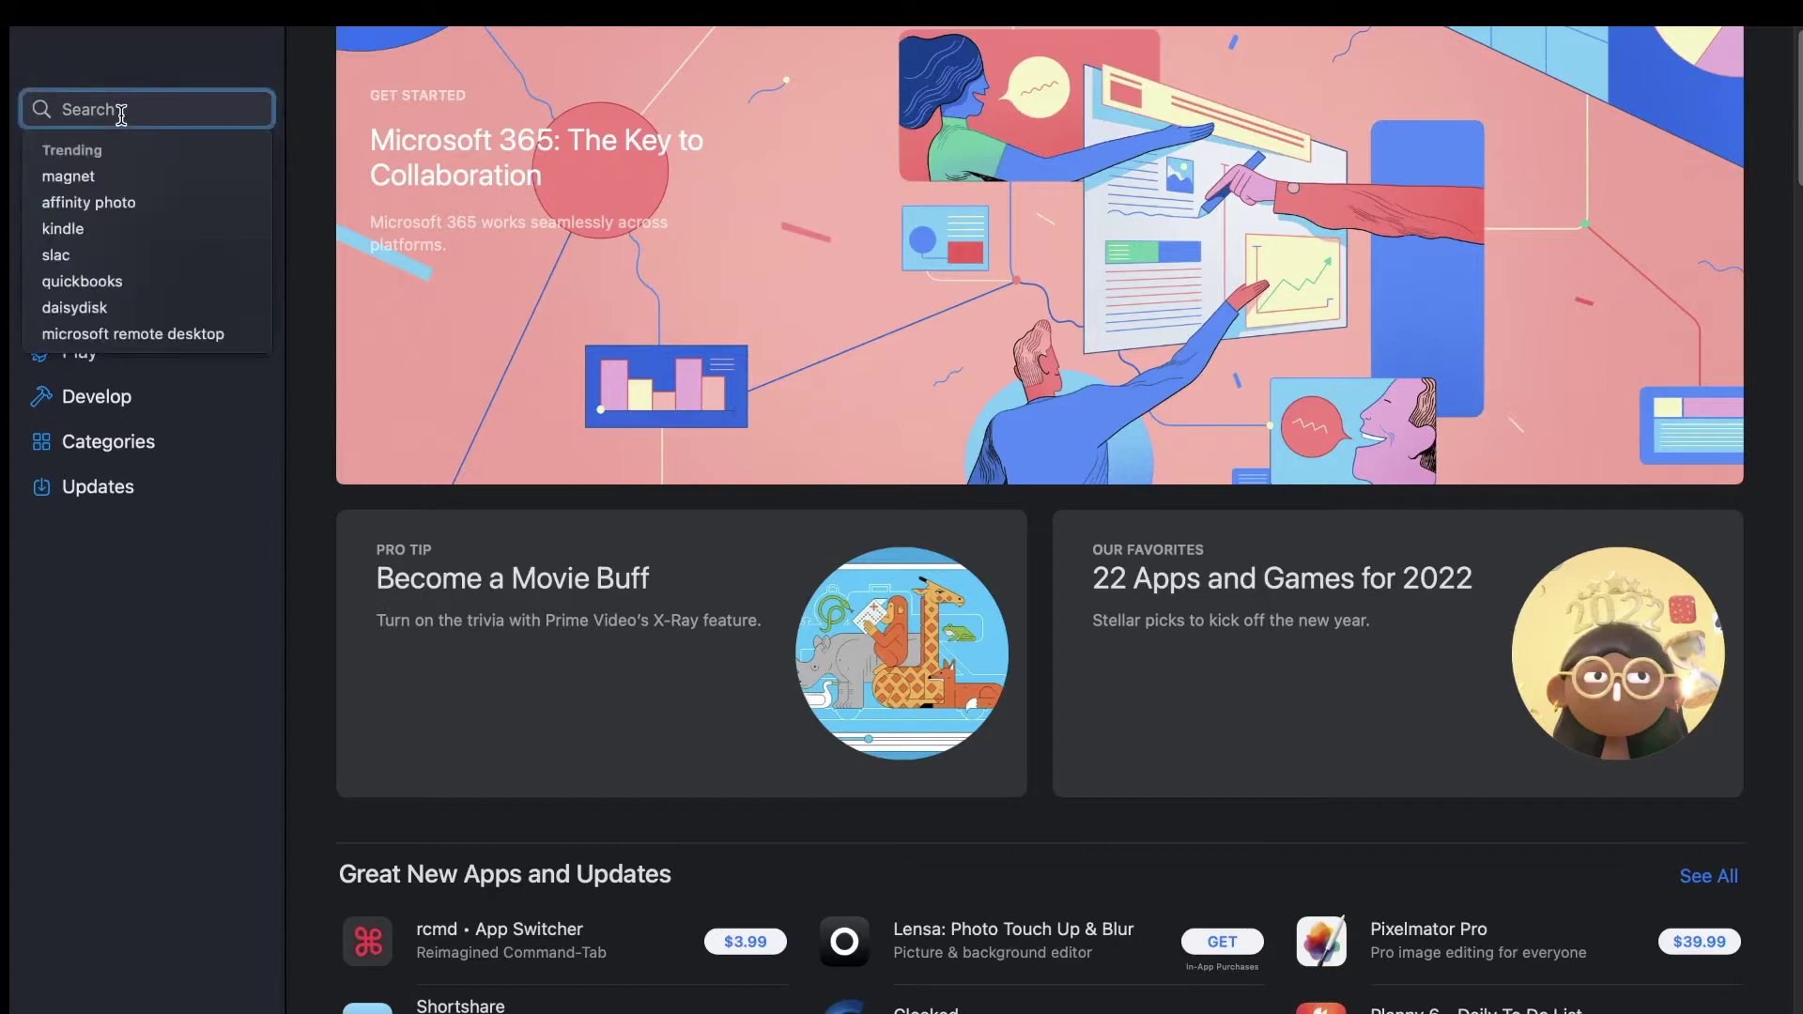
- Search the App Store for 'final cut pro' using the suggestion
type("final")
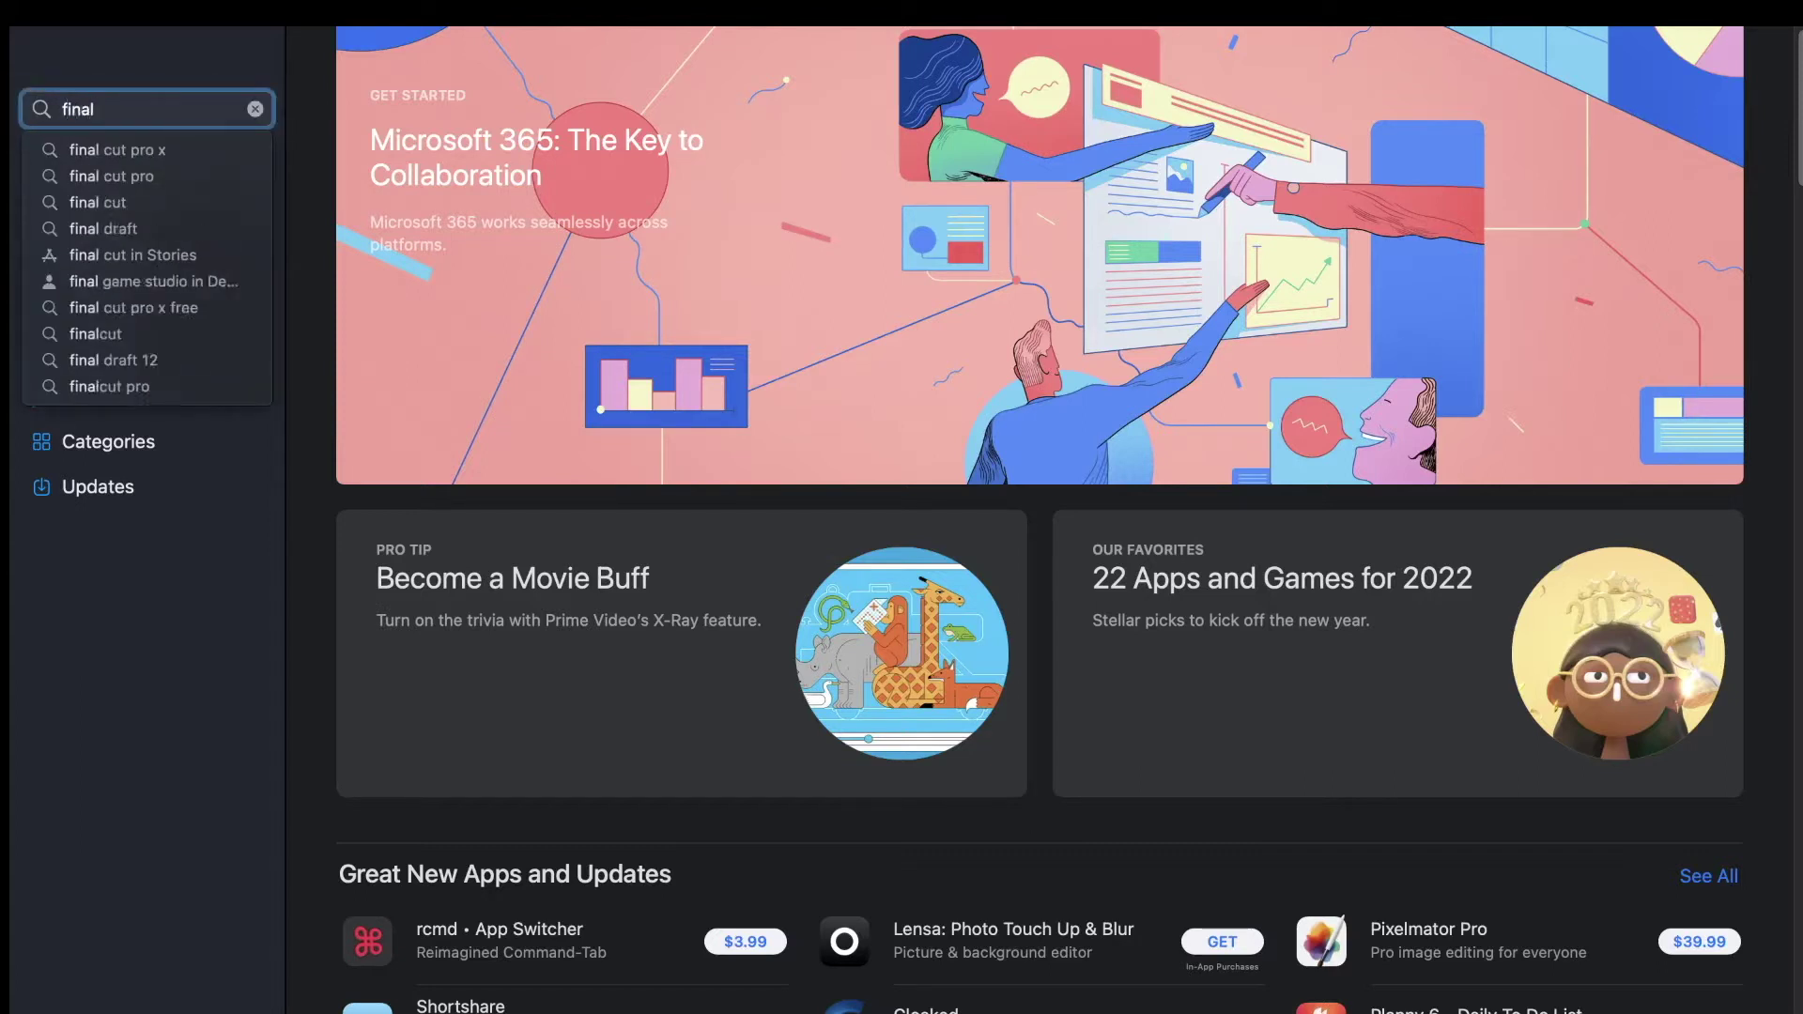
left_click(91, 175)
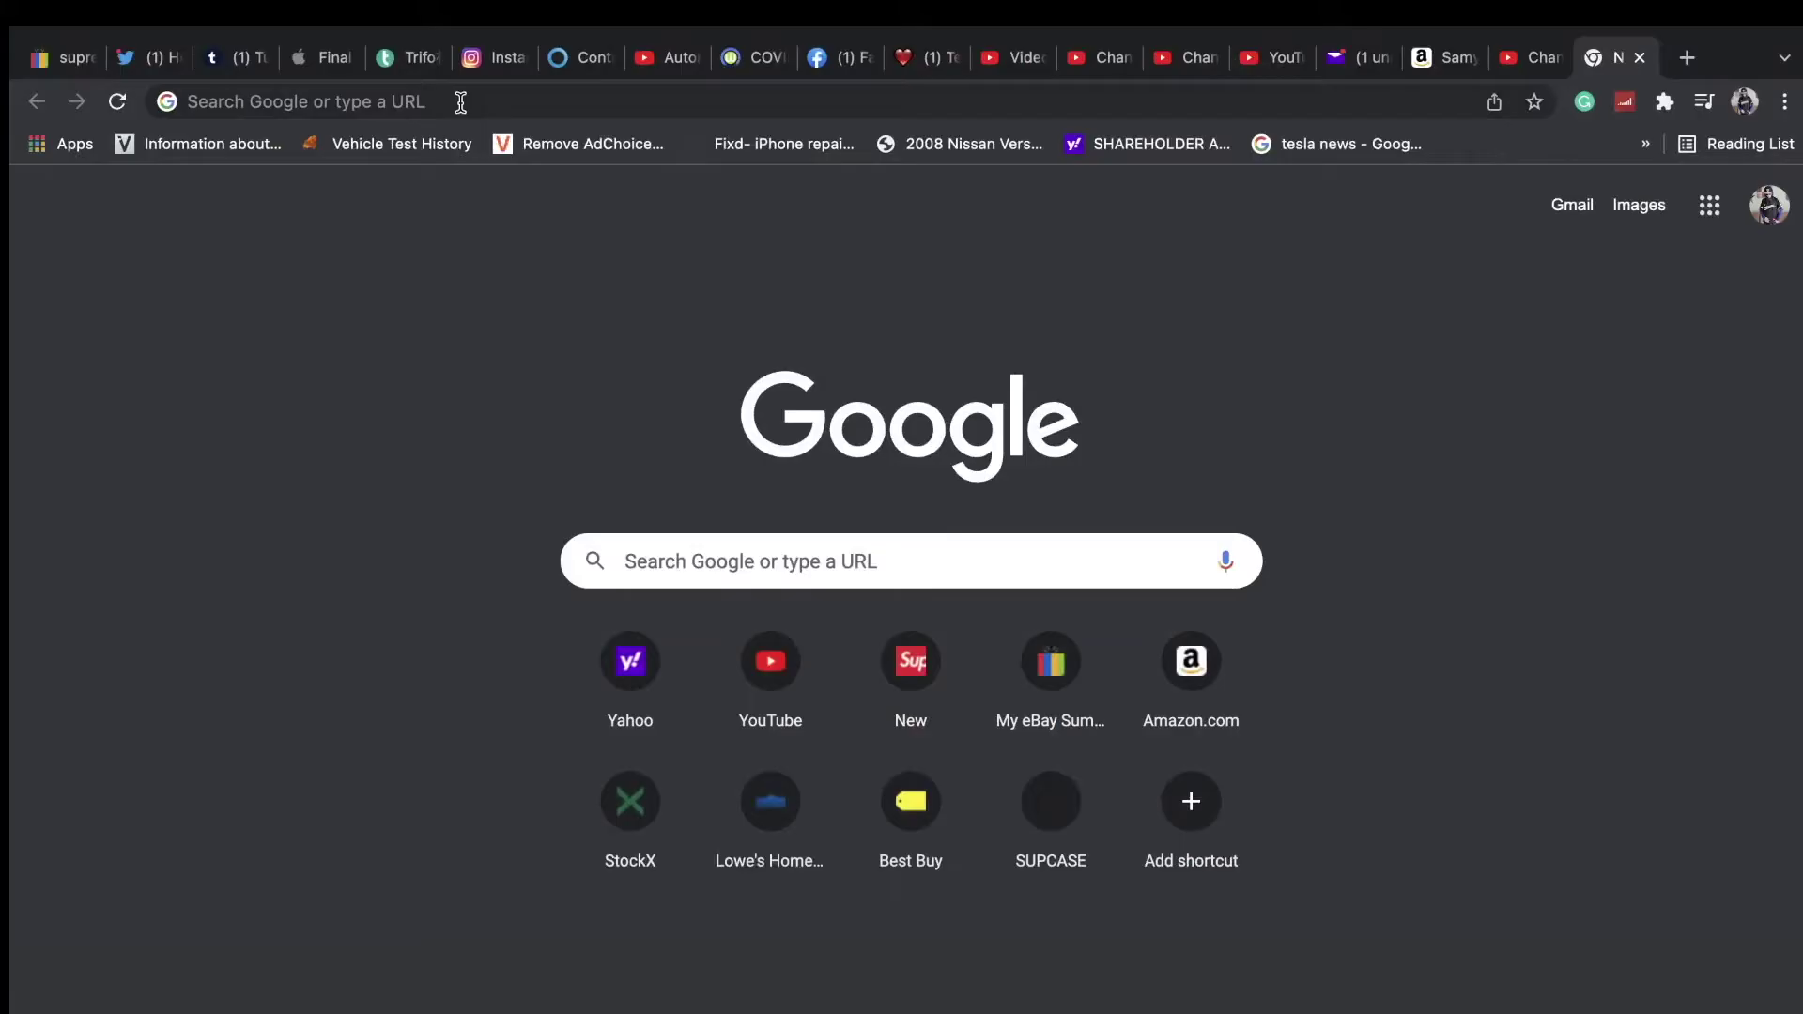
- Google 'free trial final cut pro' from Chrome's address bar
left_click(460, 101)
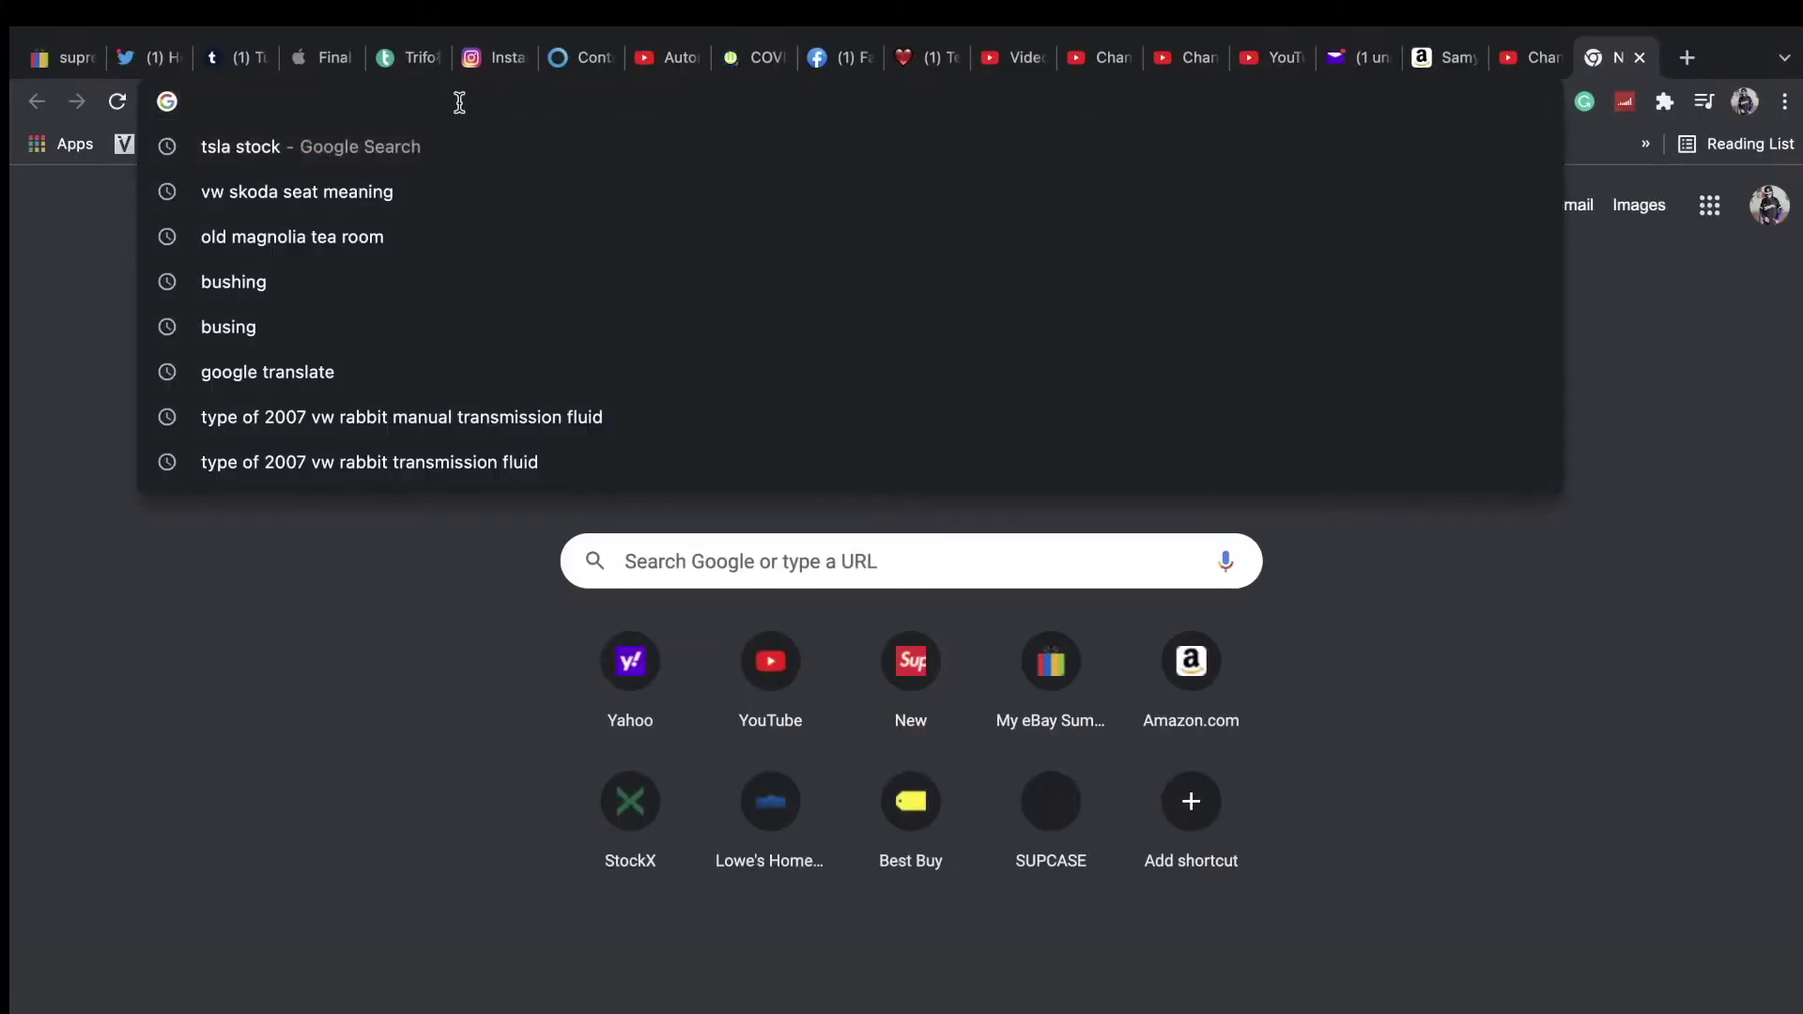
type("free ")
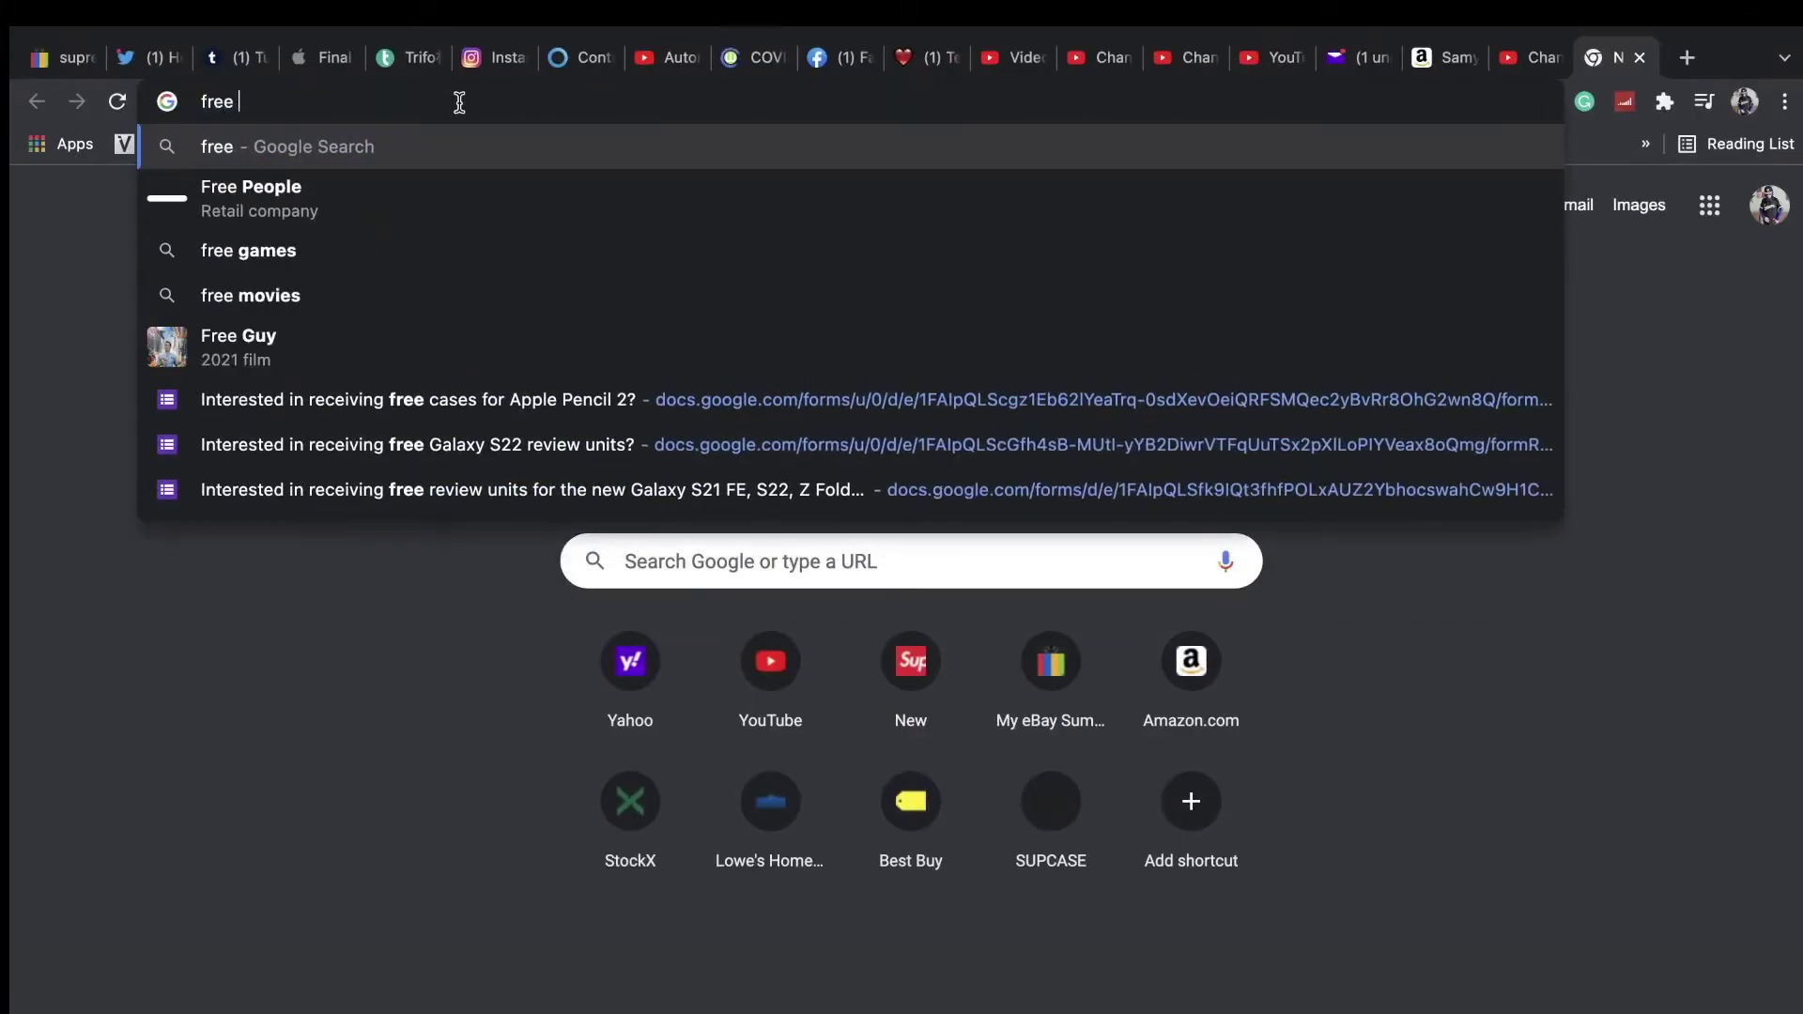
type("trial ")
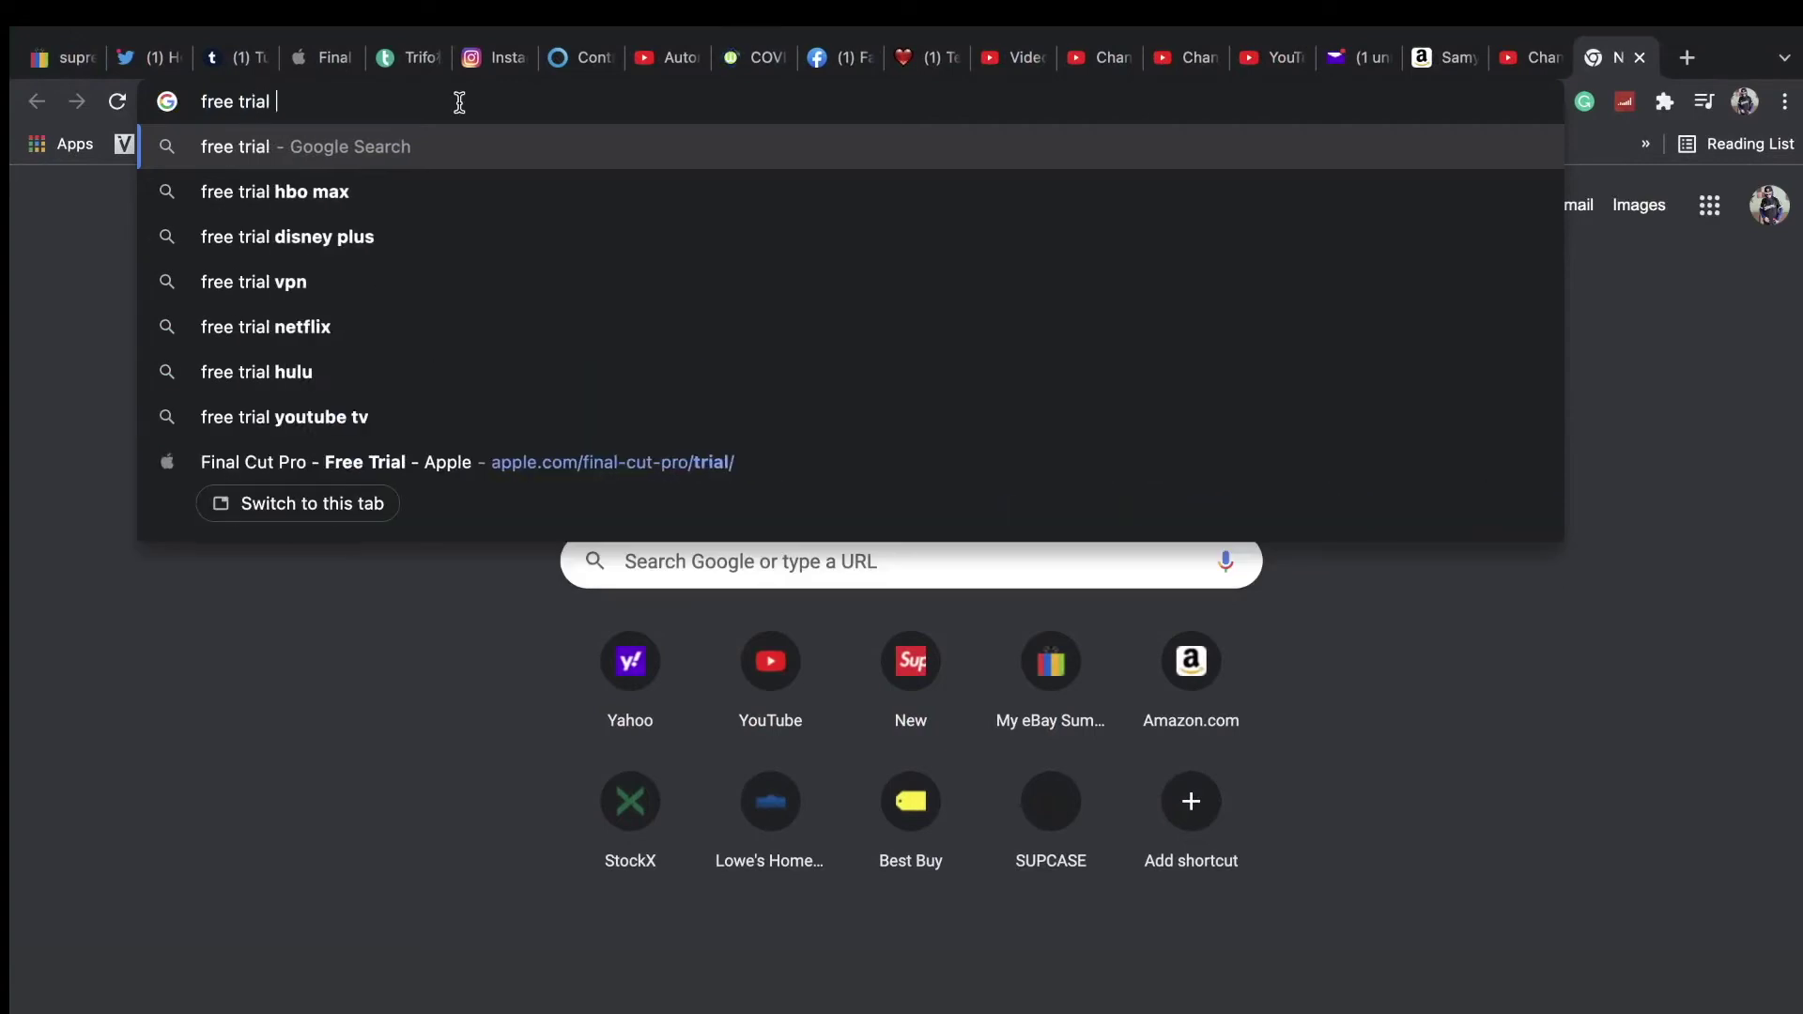
type("final cu")
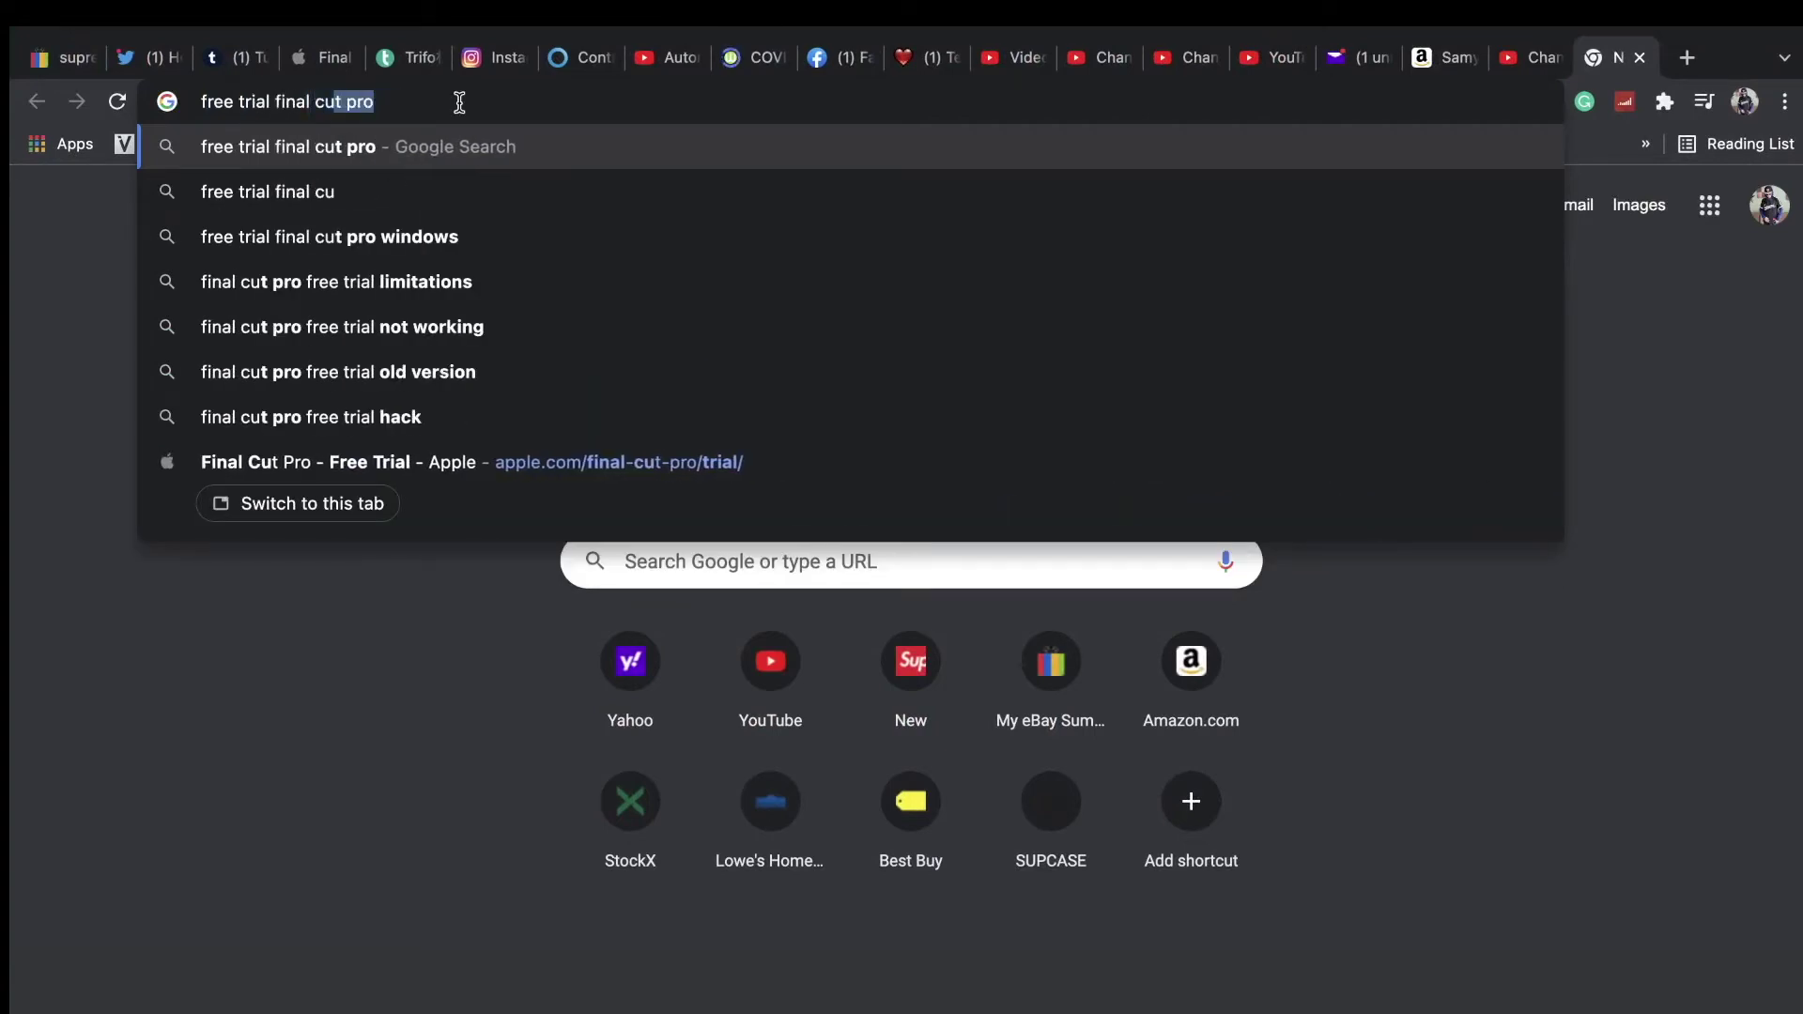
type("t pro")
key("Return")
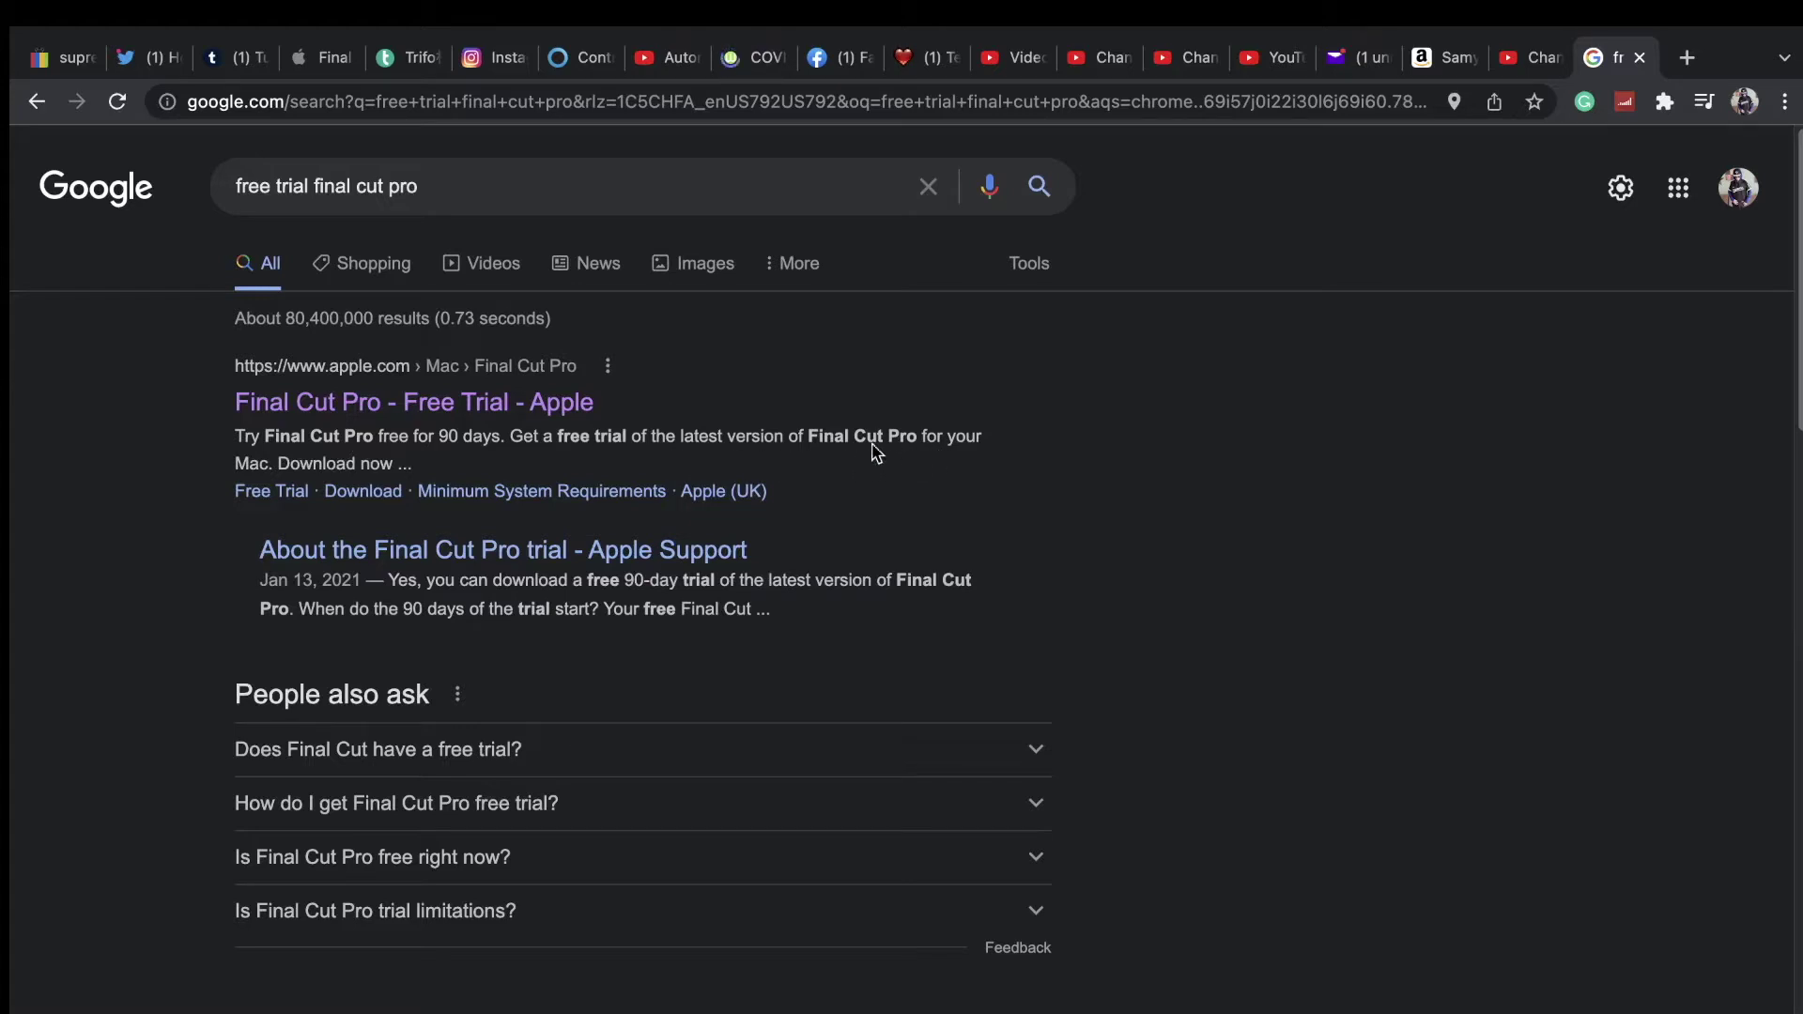
- Open Apple's 'Final Cut Pro - Free Trial' page and request the 90-day trial download
left_click(421, 404)
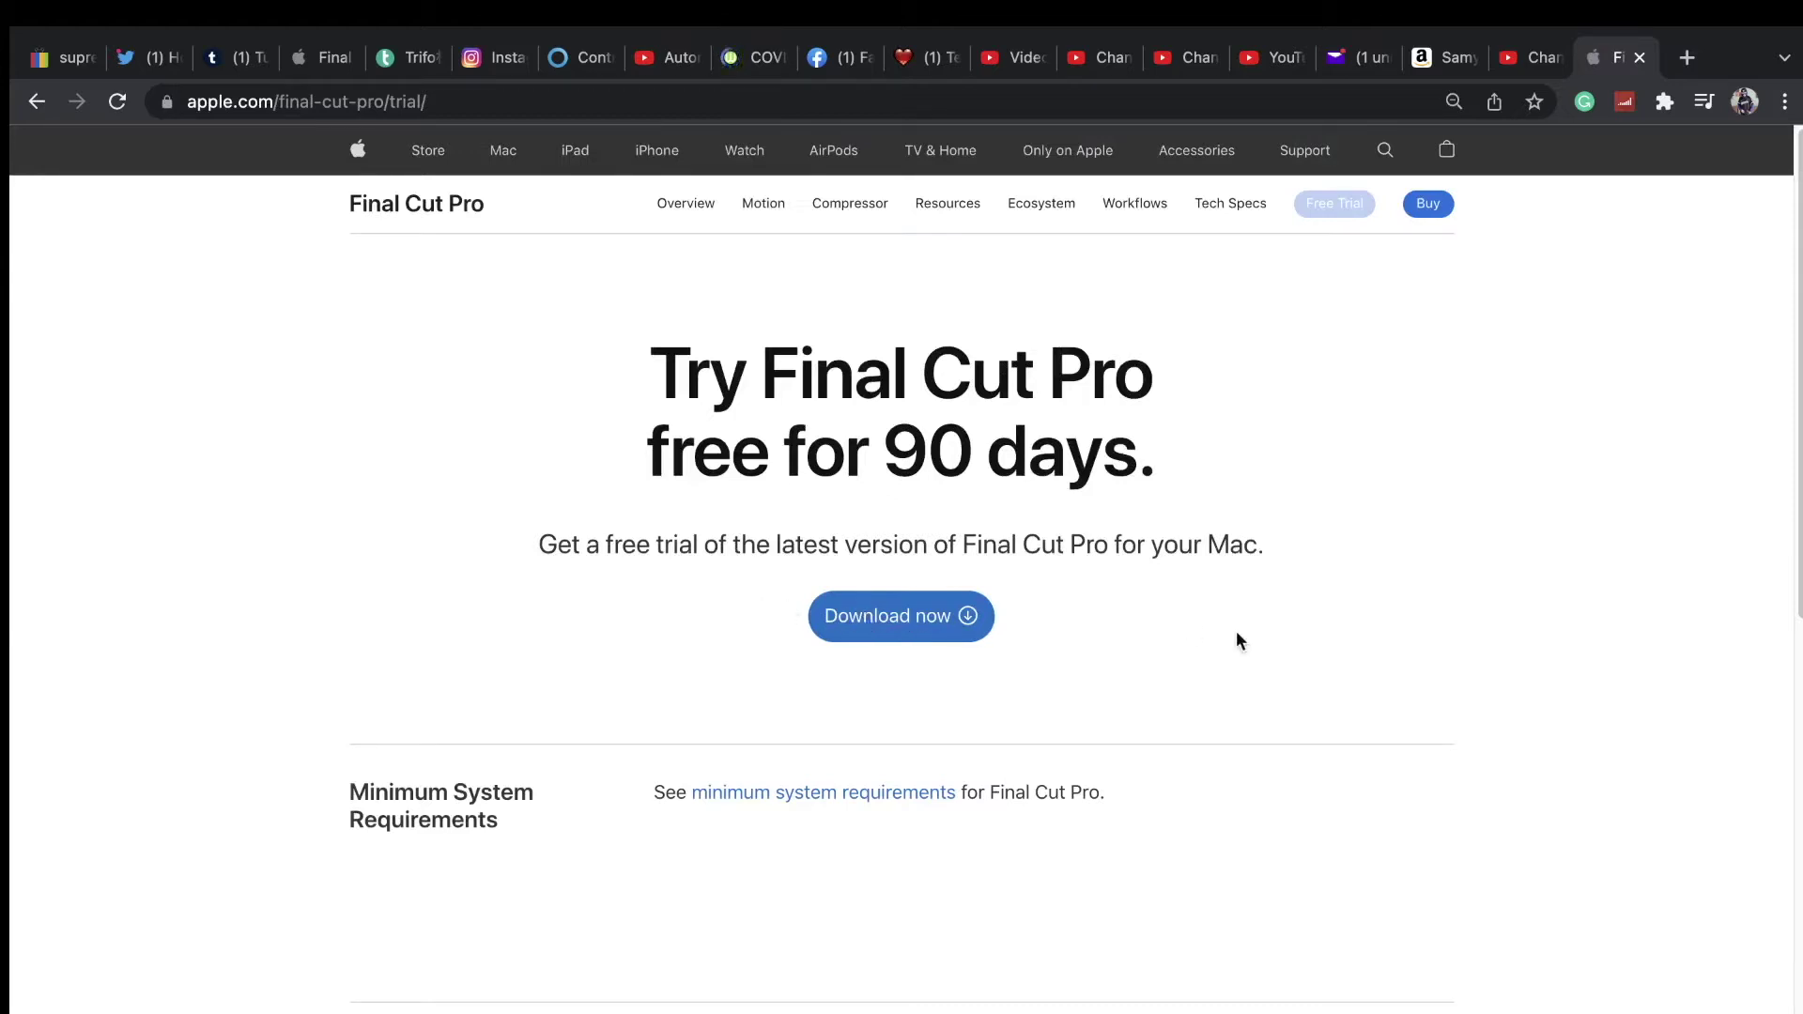
left_click(877, 618)
- Leave Chrome full screen and select FinalCutProTrial.dmg in the Finder Downloads folder
key("ctrl+super+f")
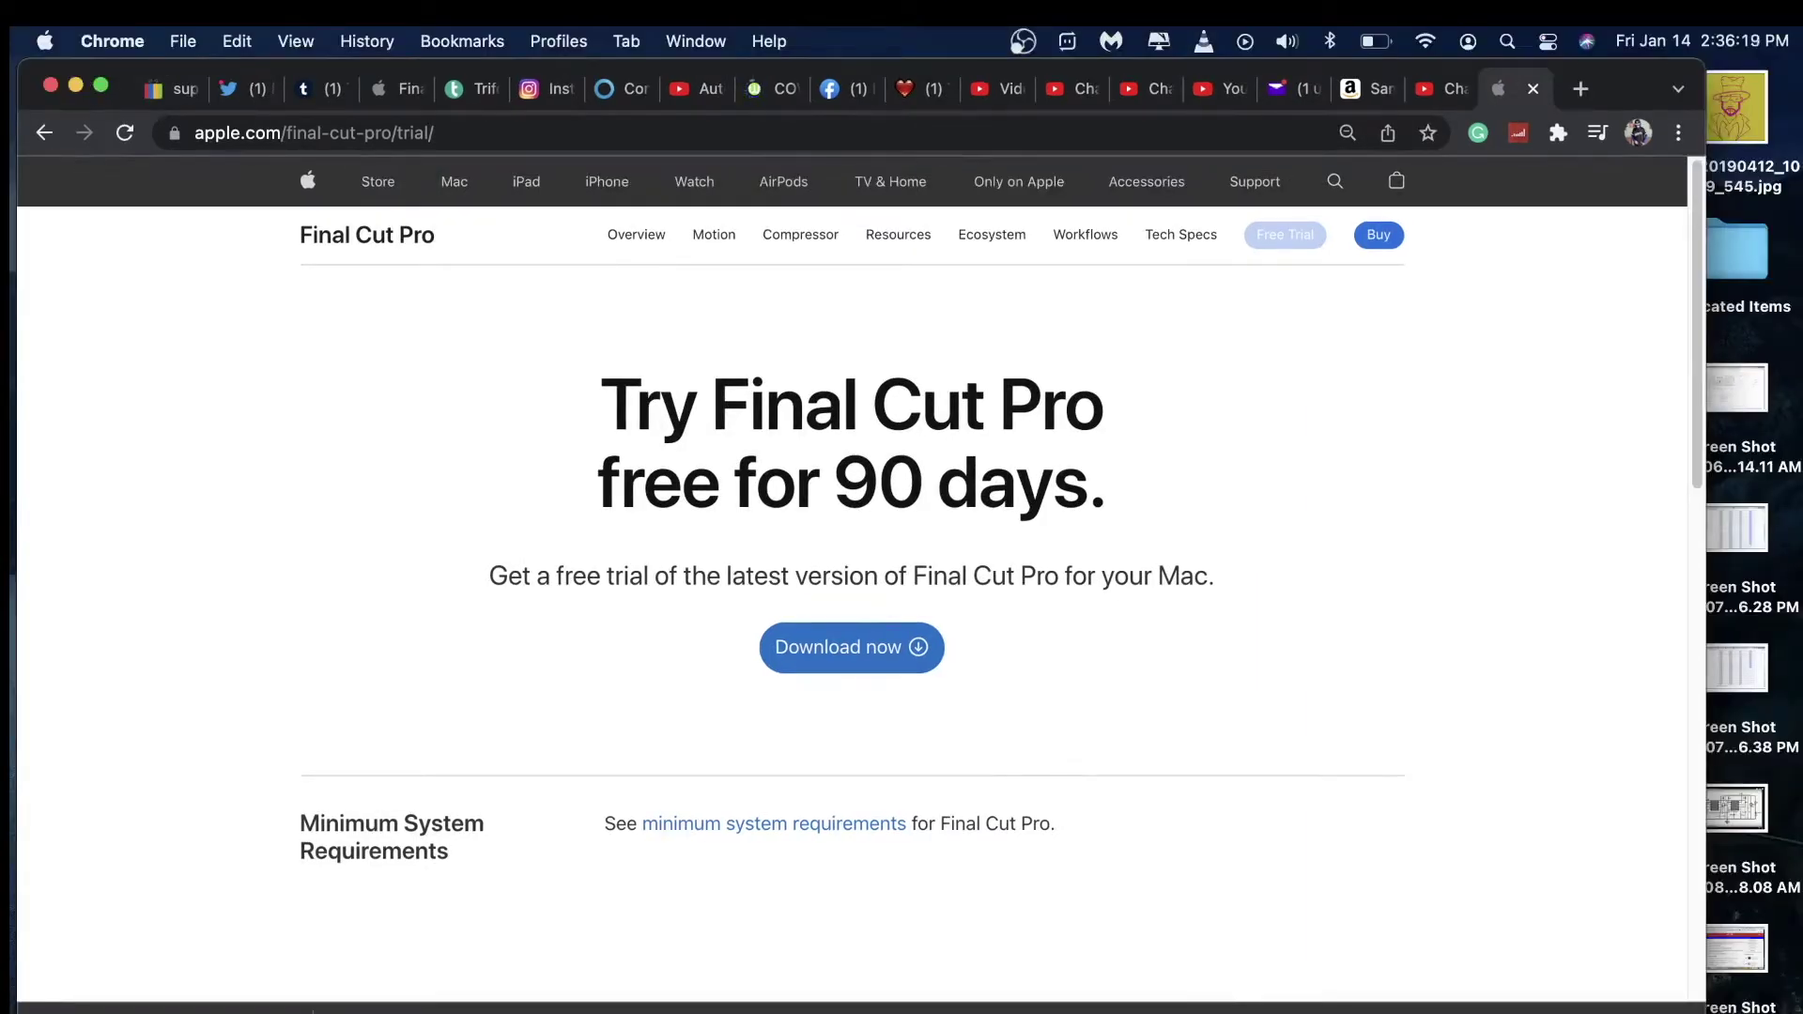
left_click(1427, 1006)
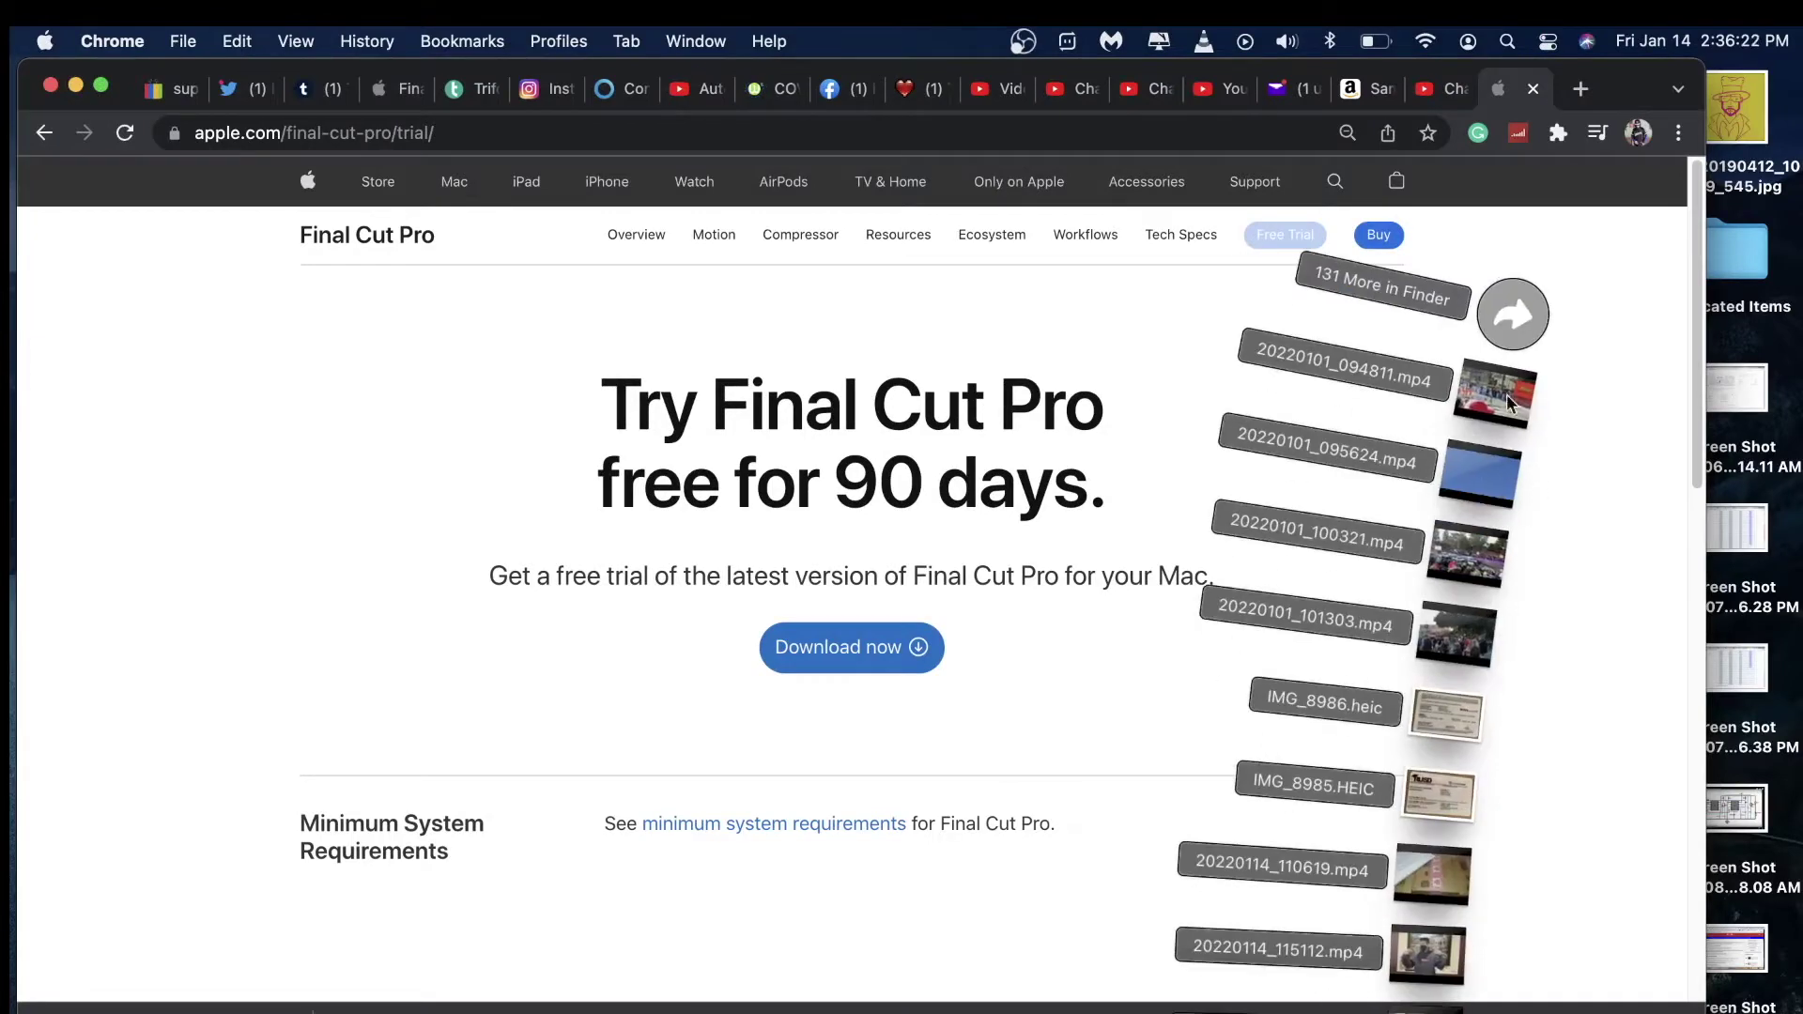
left_click(1511, 315)
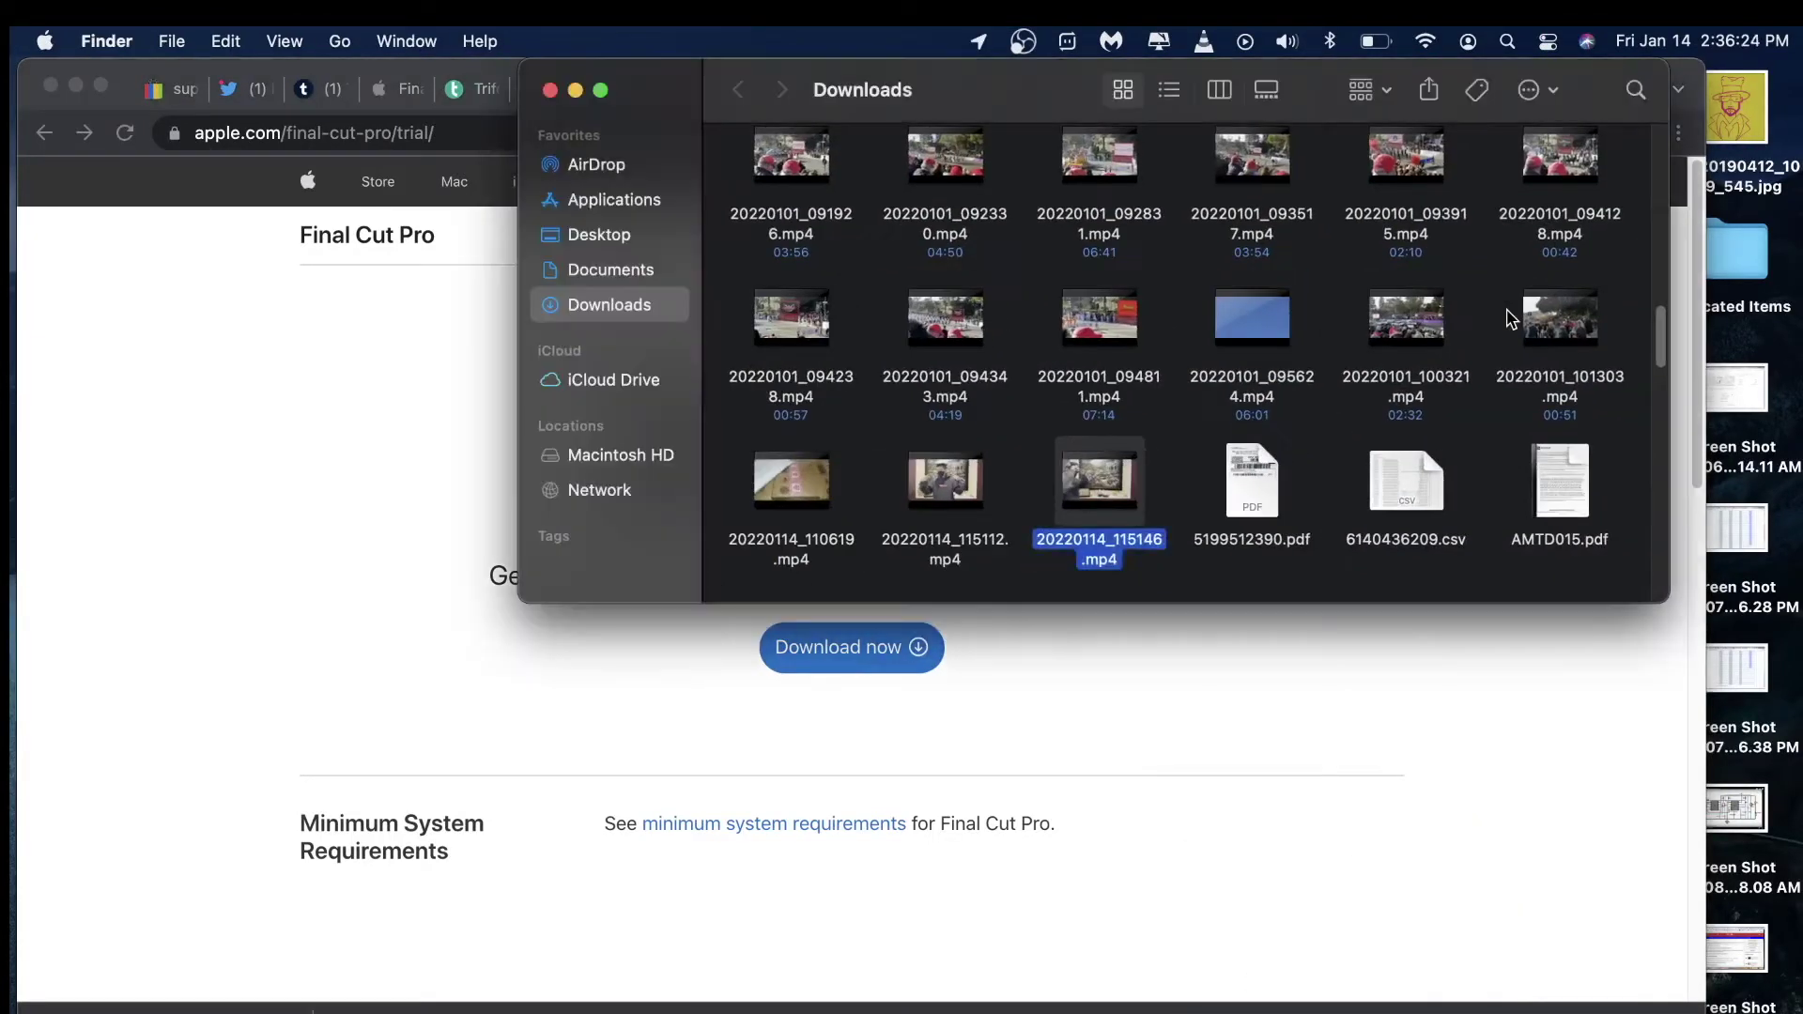
scroll(1443, 340, "down", 5)
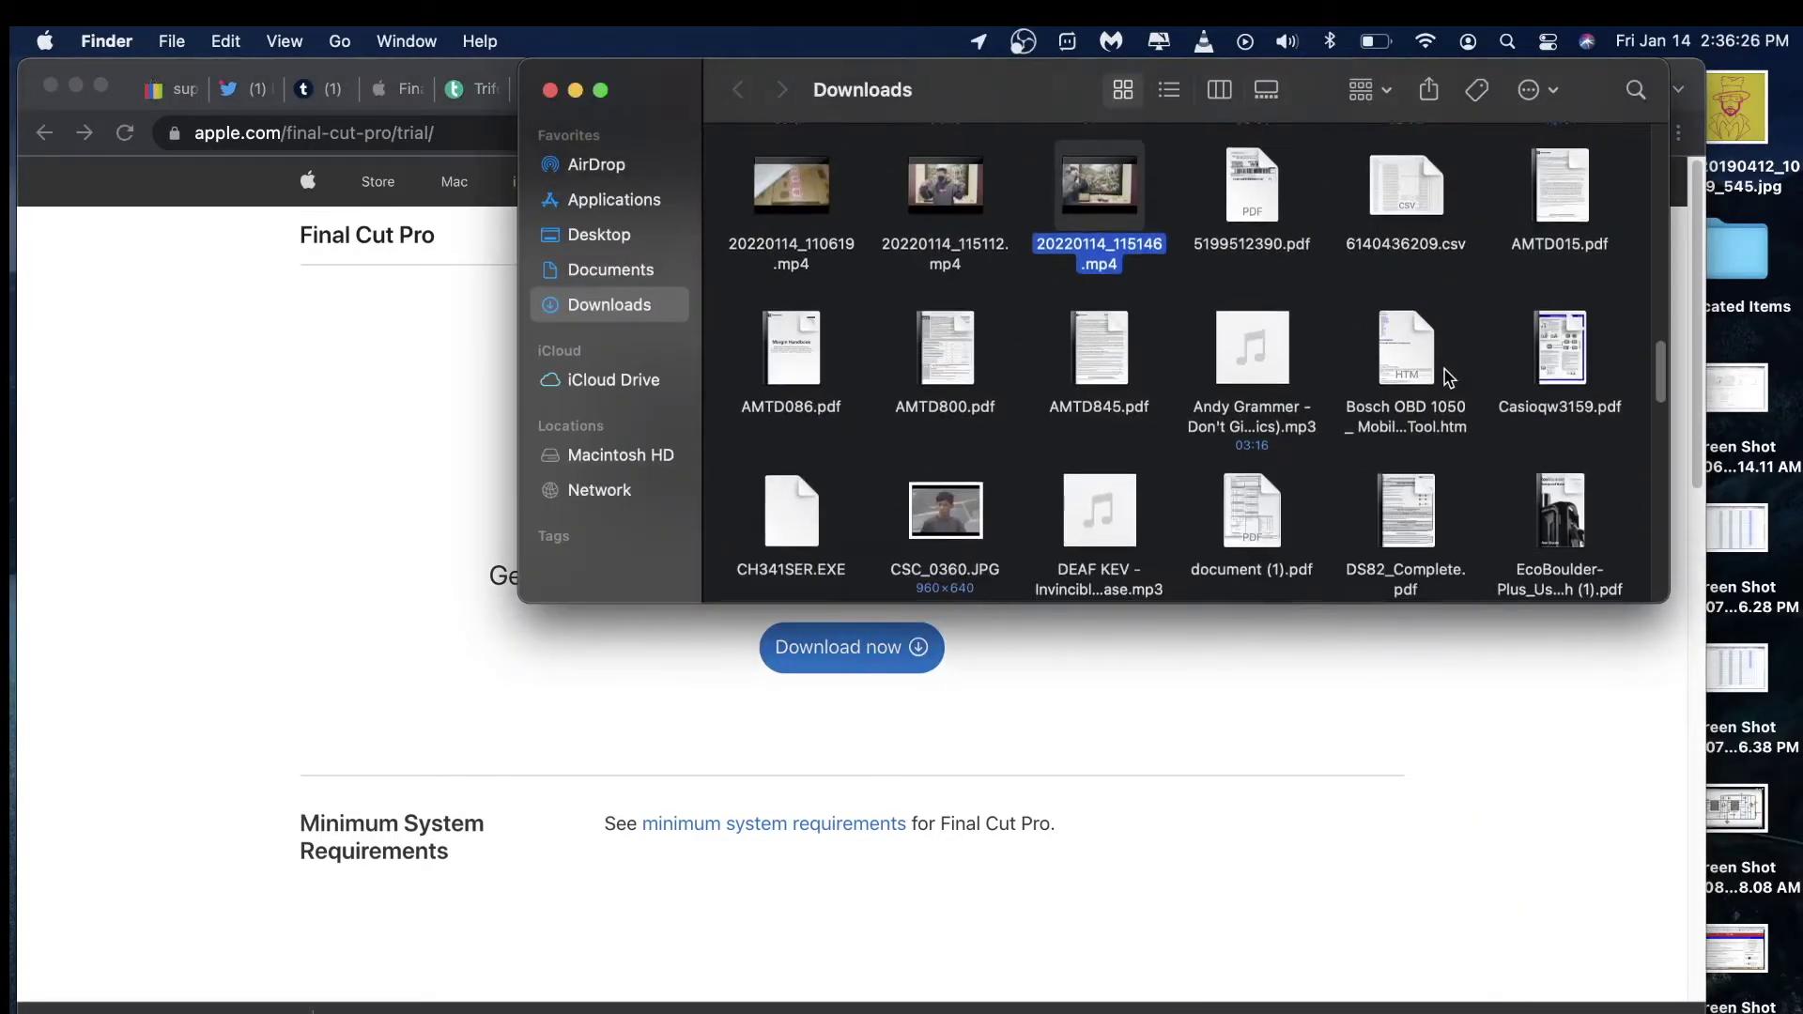
scroll(1447, 377, "down", 2)
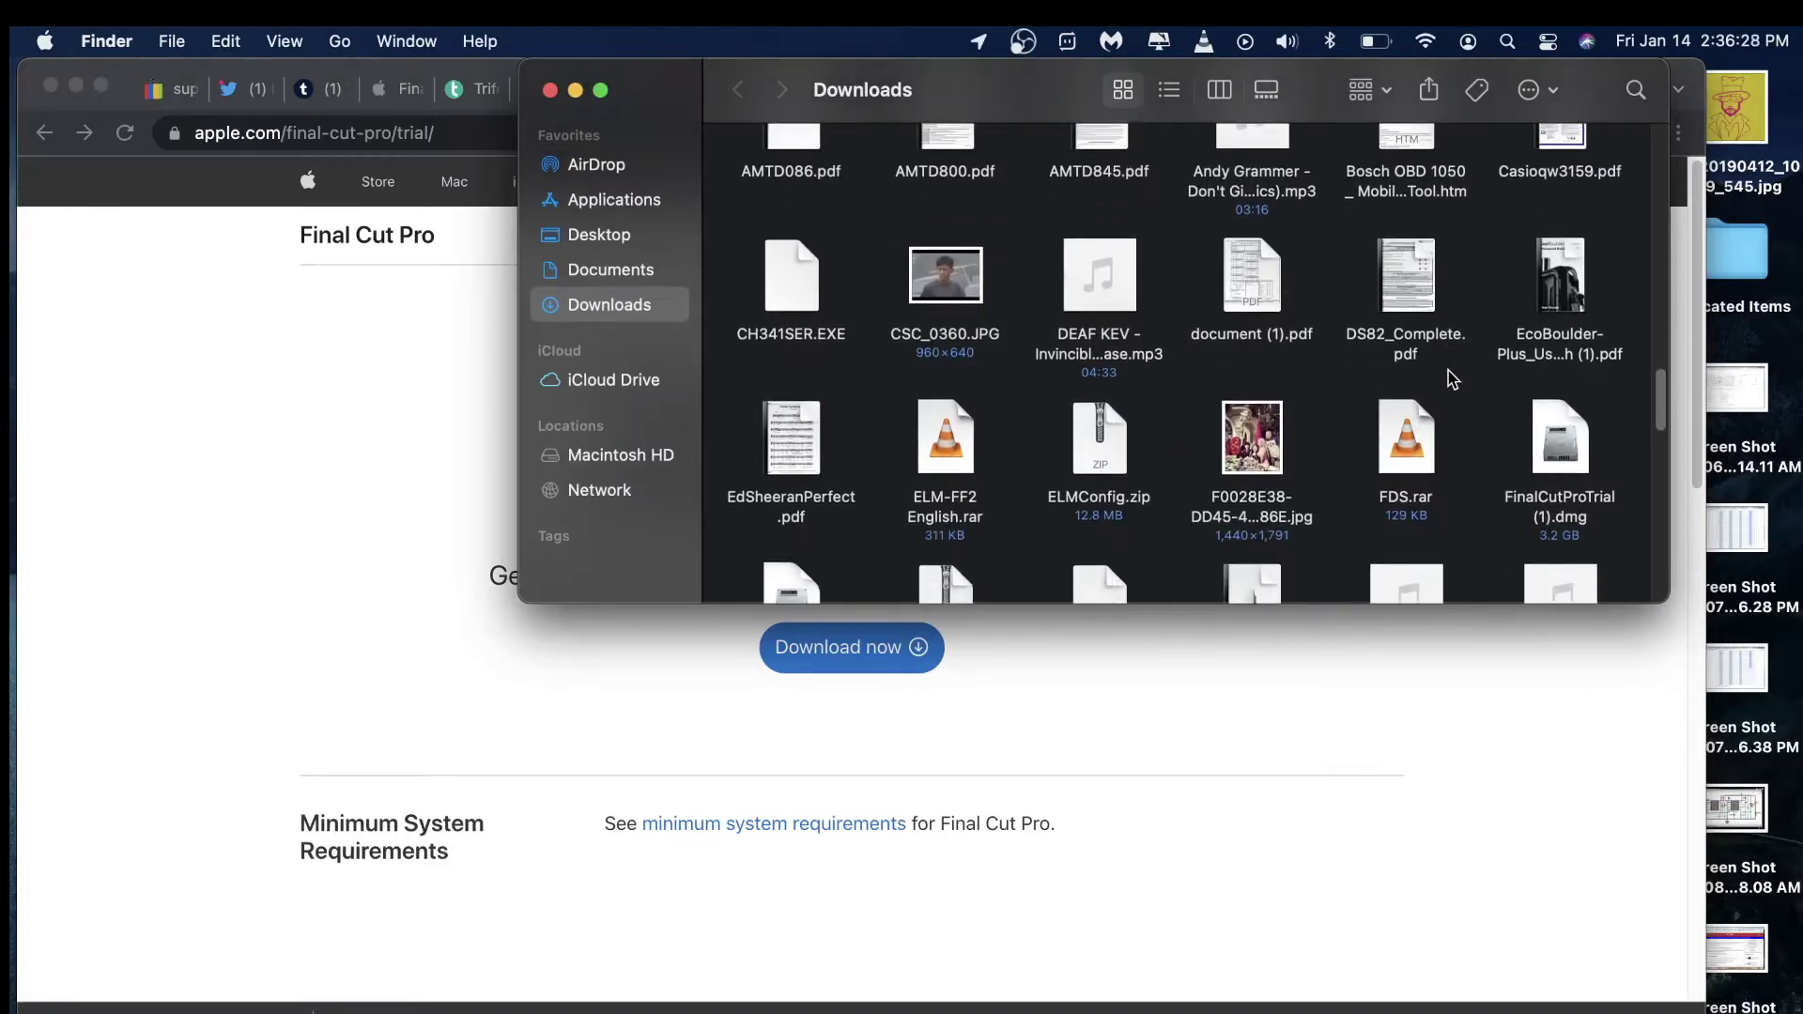
scroll(1453, 379, "down", 2)
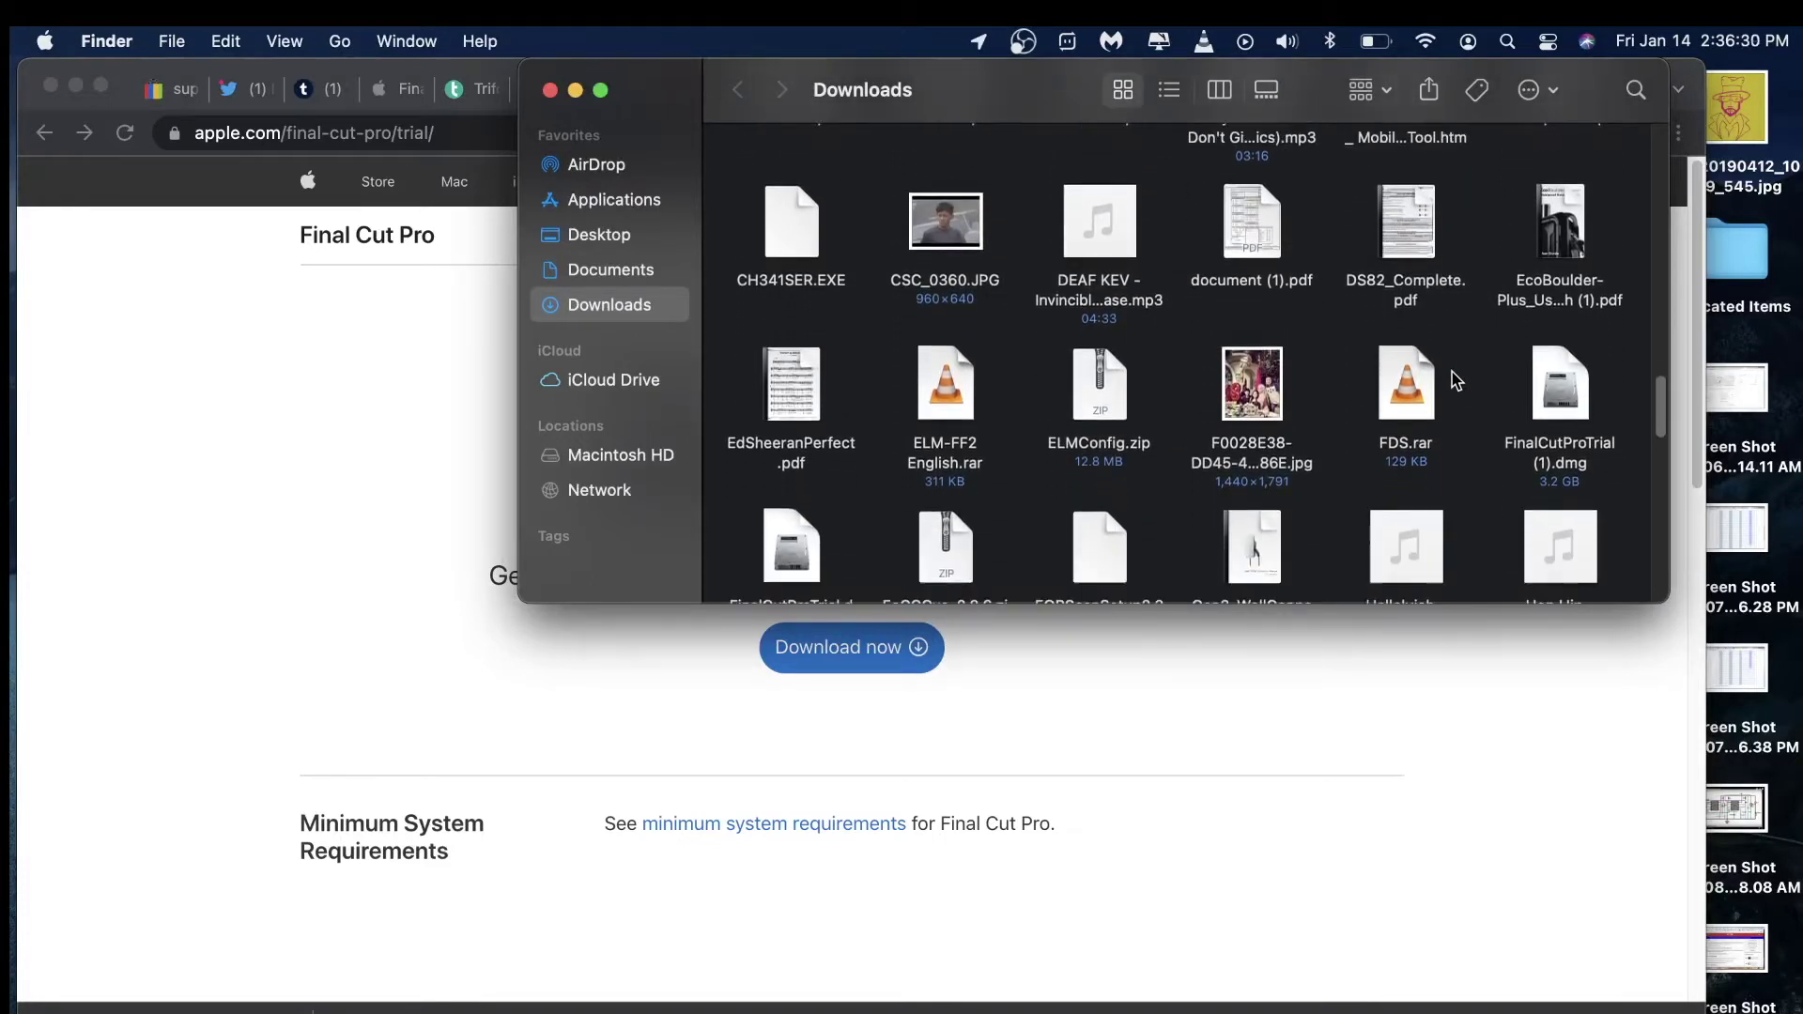
scroll(1457, 379, "down", 1)
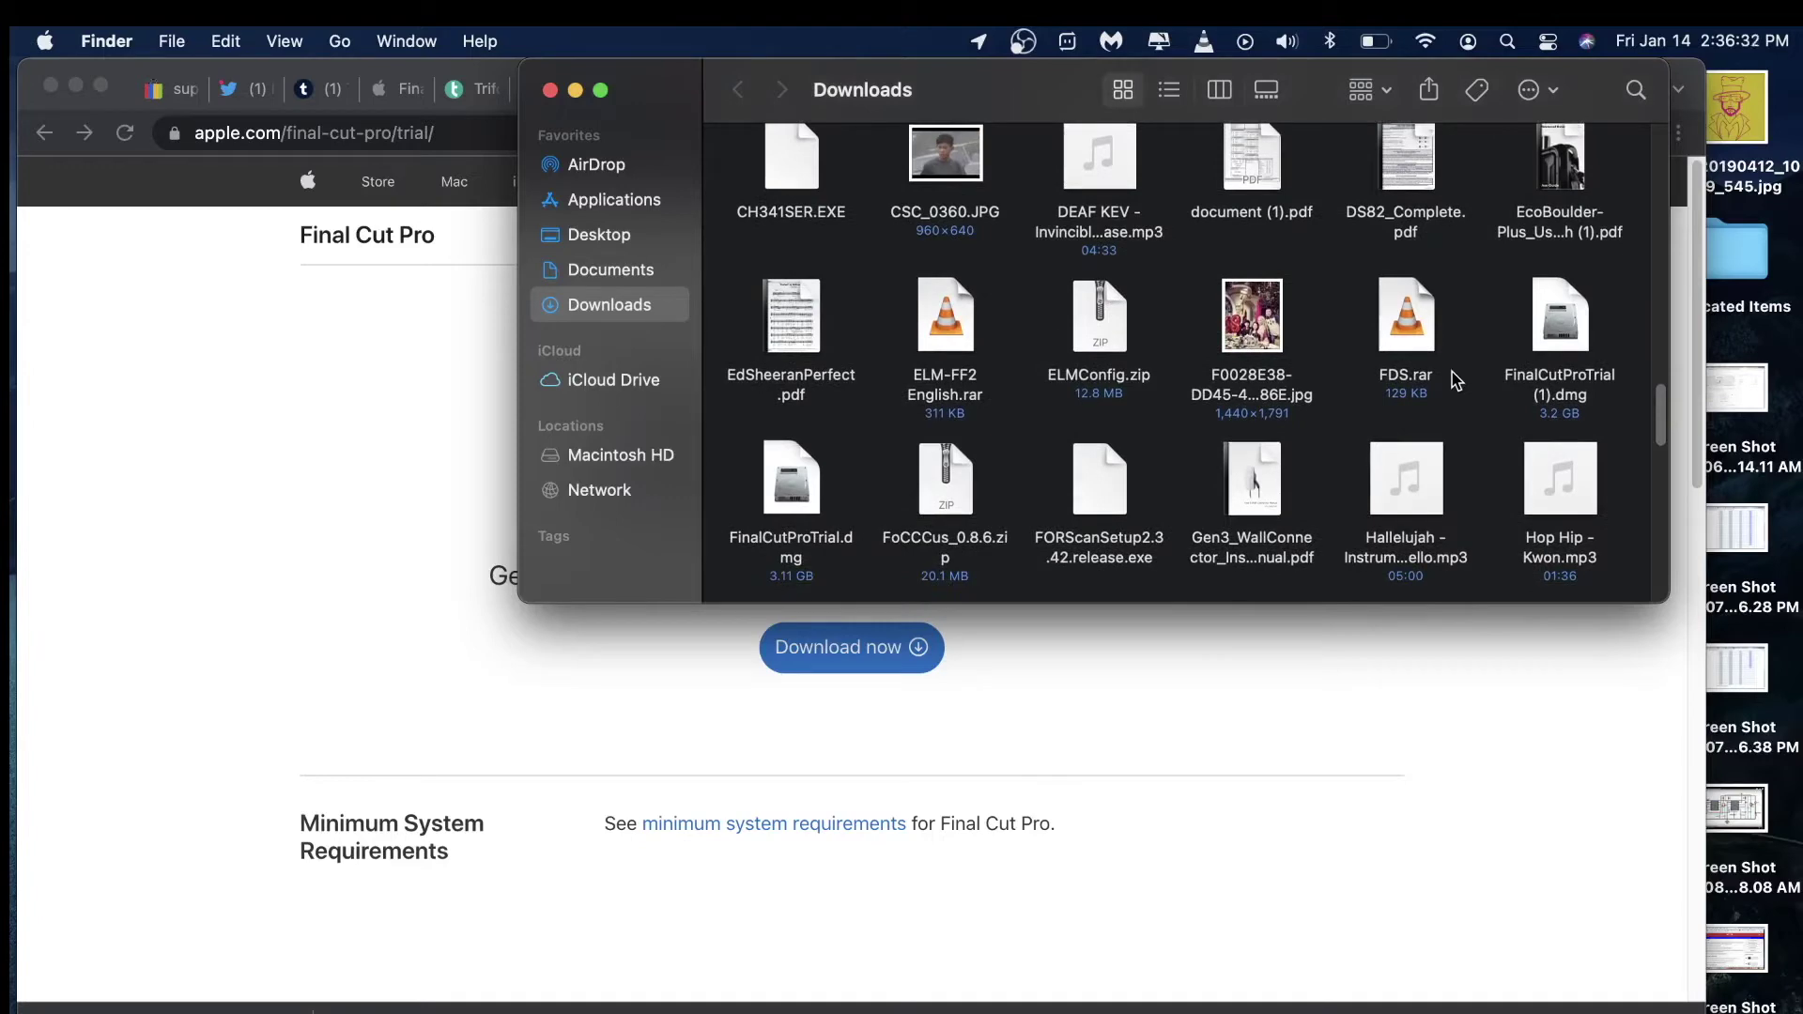
left_click(792, 498)
- Mount FinalCutProTrial.dmg and launch the FinalCutProTrial.pkg installer
double_click(791, 498)
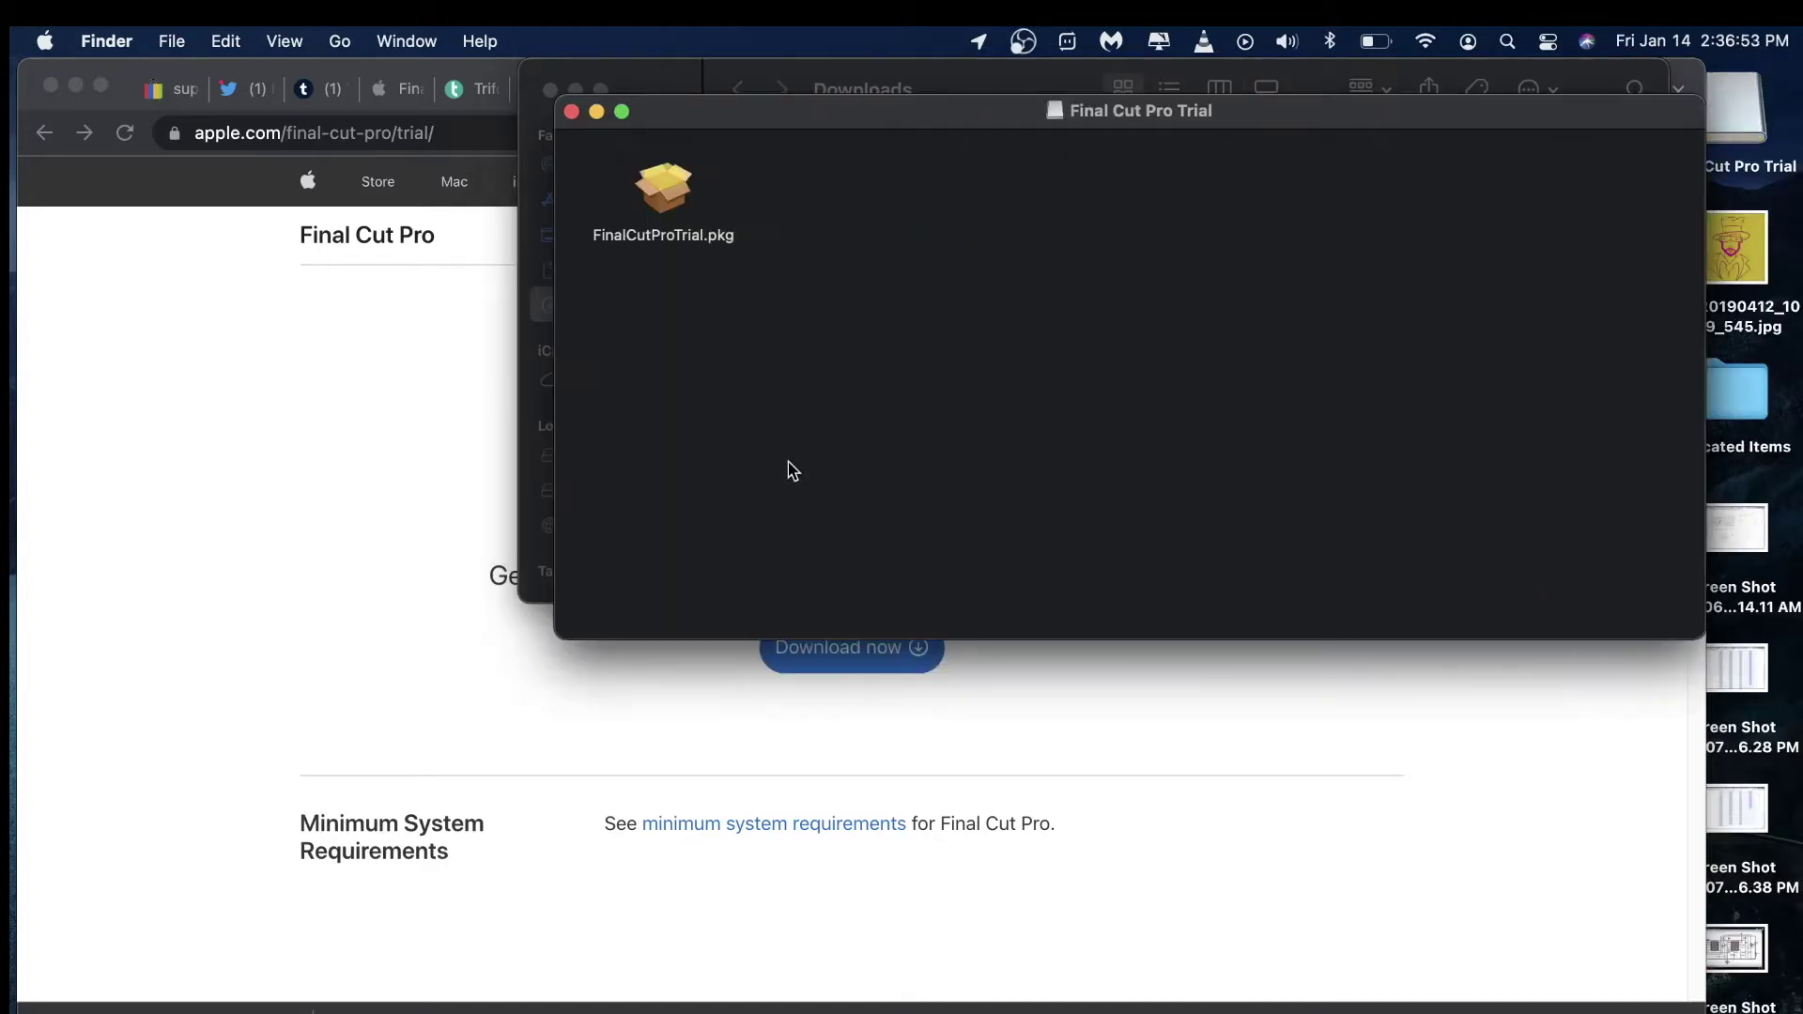
left_click(663, 192)
double_click(663, 192)
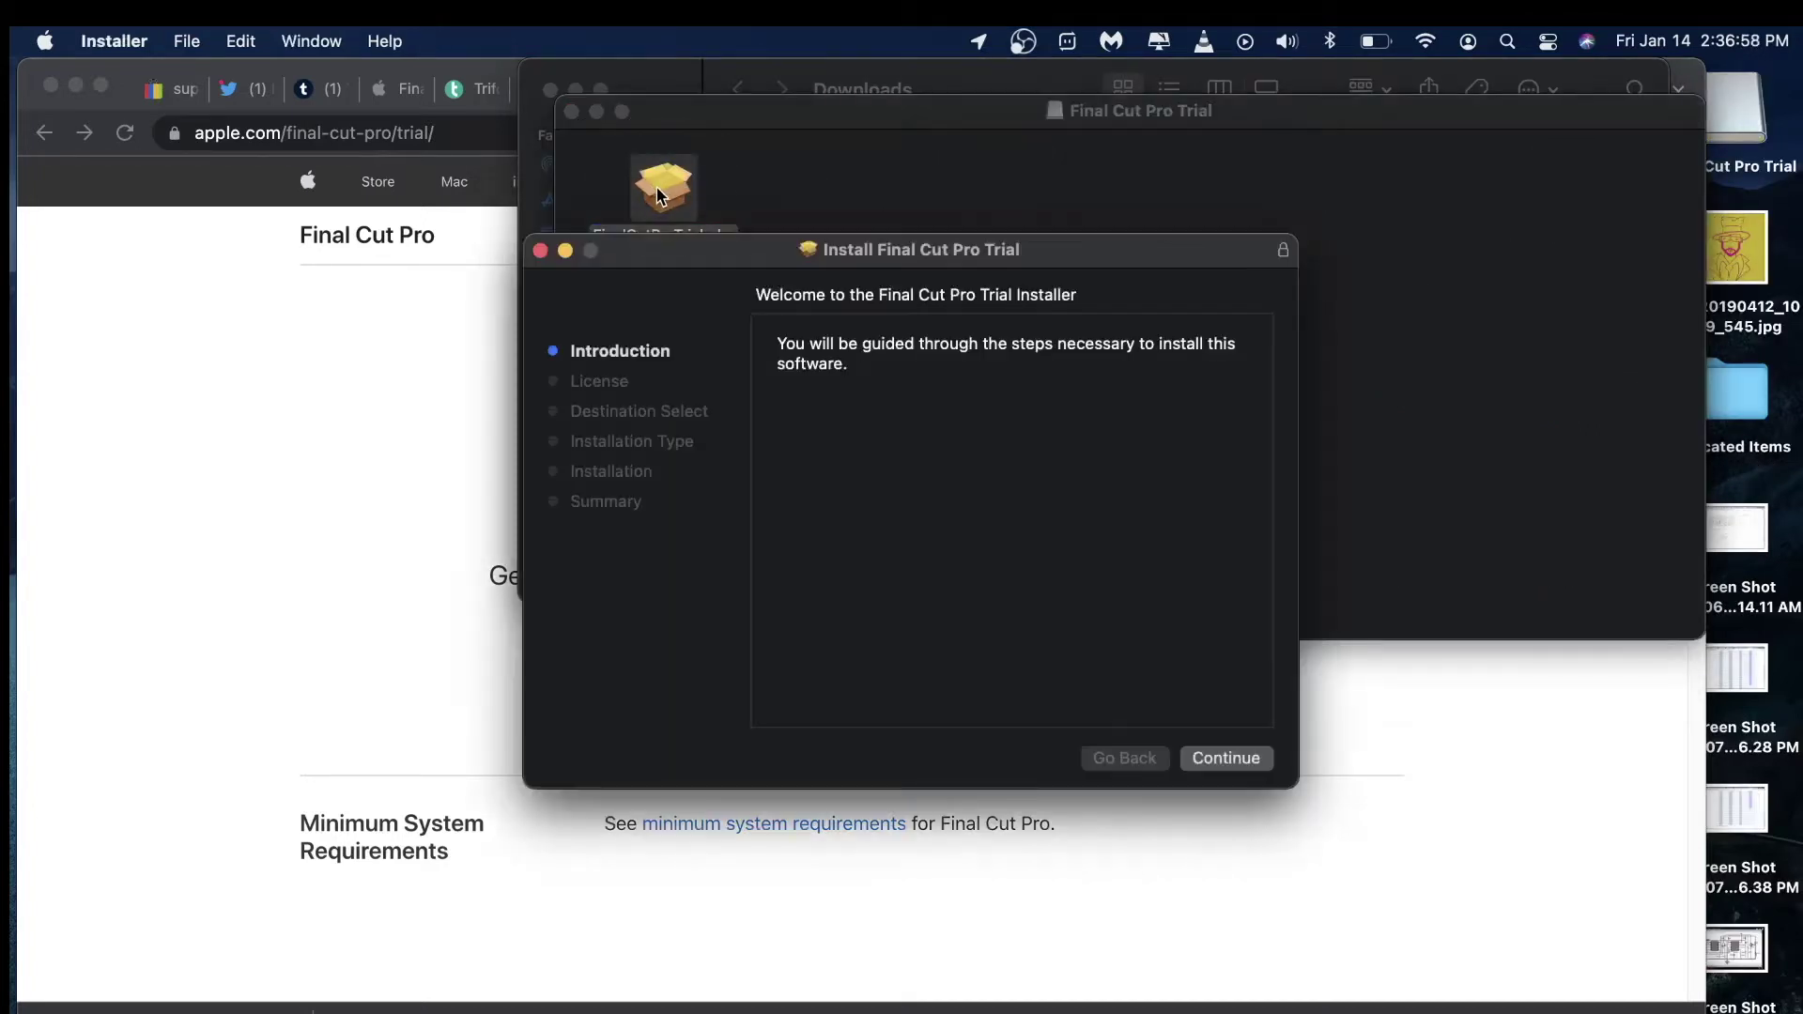
- Agree to the licence and start the standard 3.92 GB install on Macintosh HD
left_click(1228, 759)
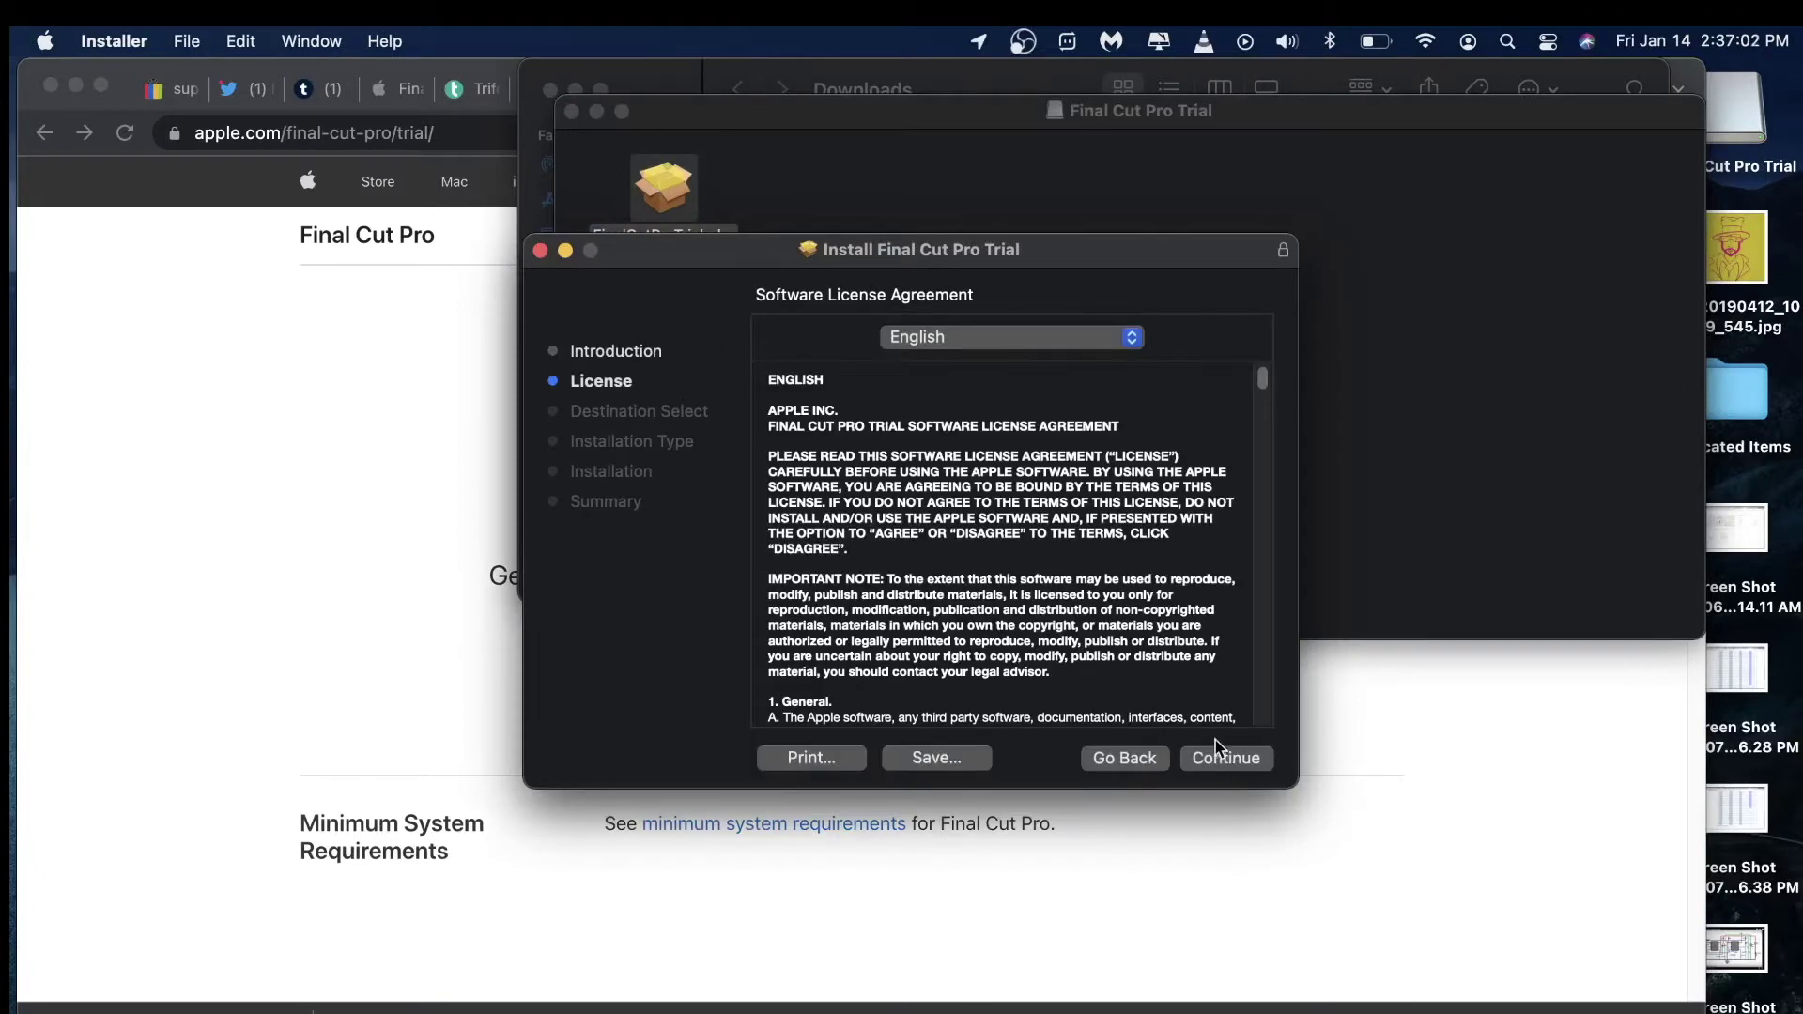
left_click(1240, 769)
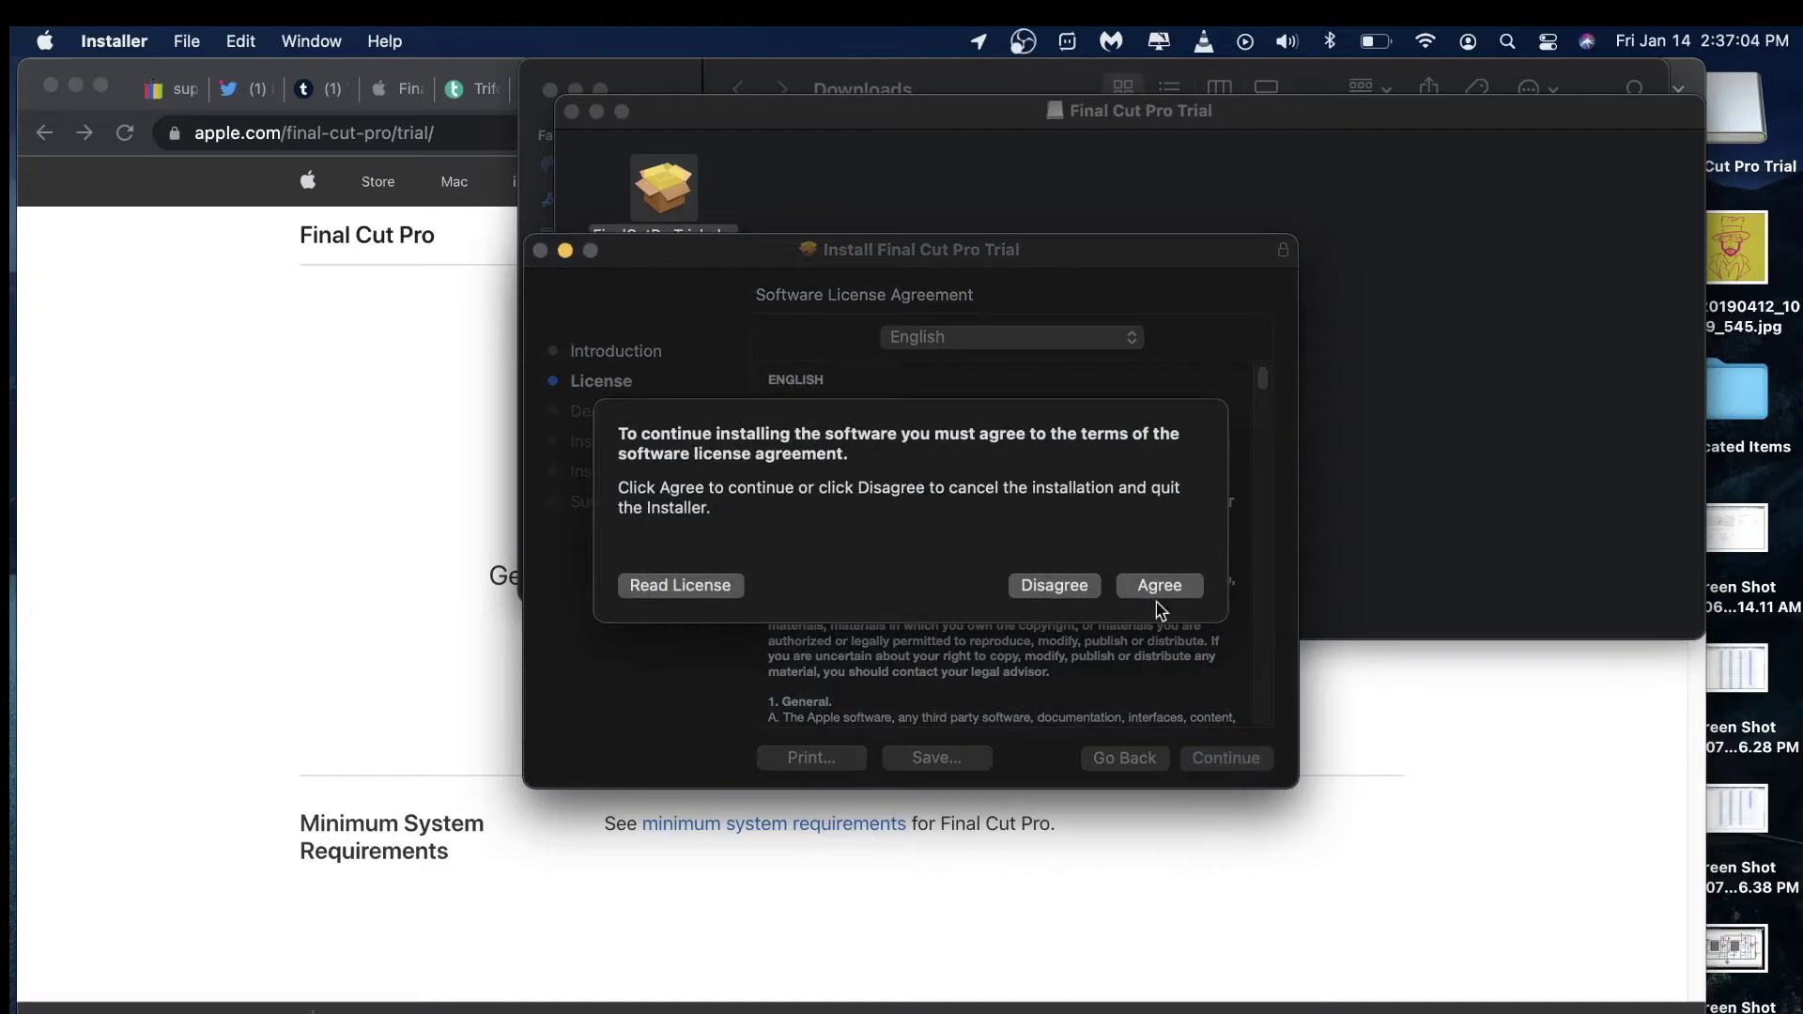
left_click(1160, 589)
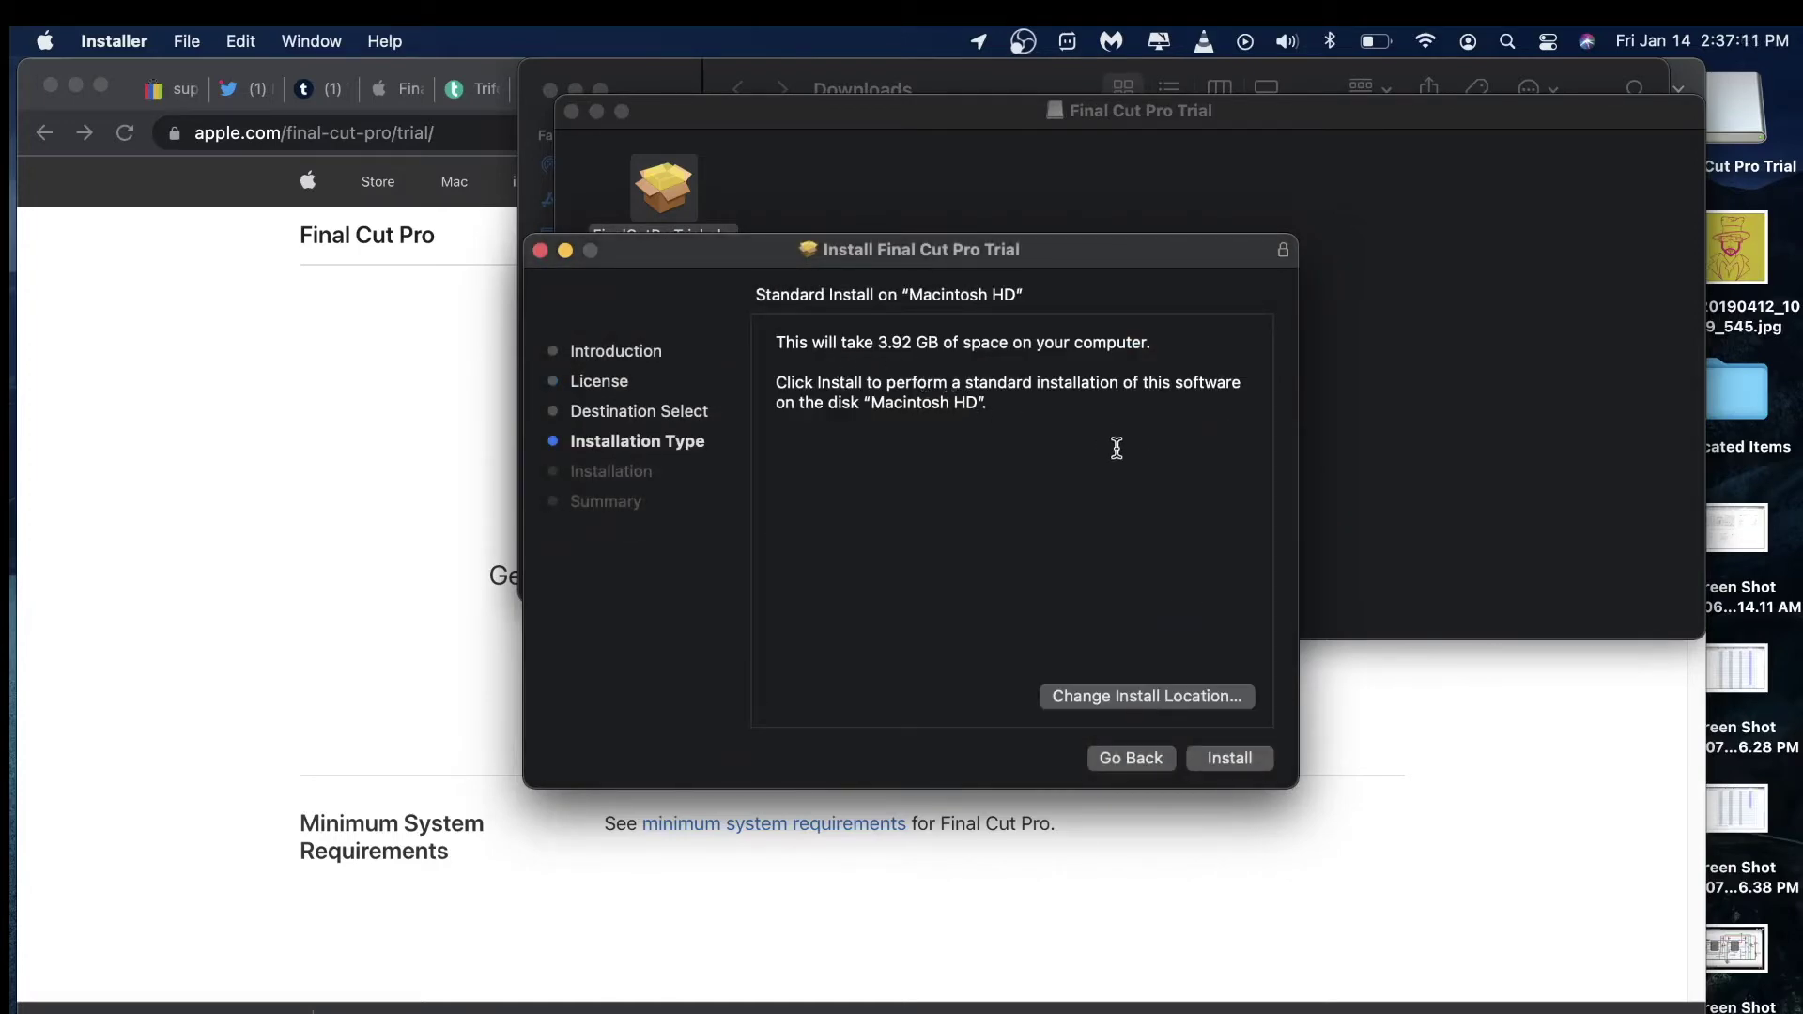
left_click(1218, 761)
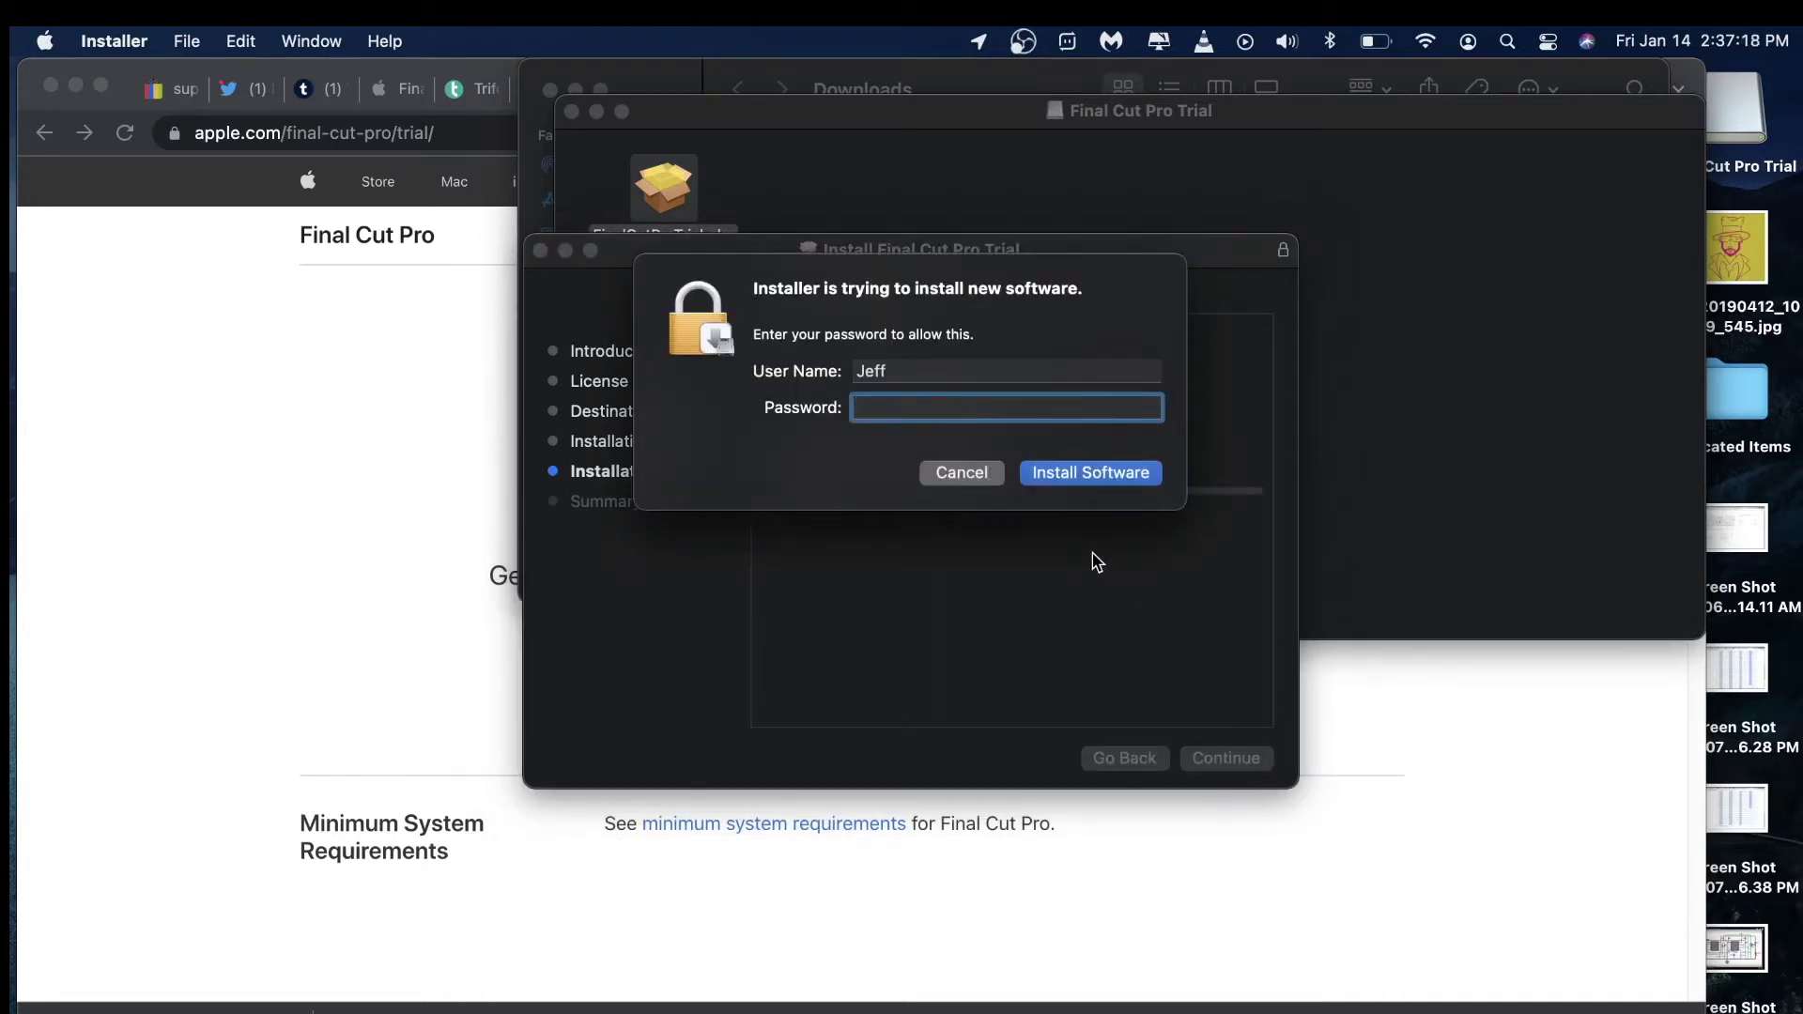
- Authorise the installation with the account password and let it complete
type("****")
key("Return")
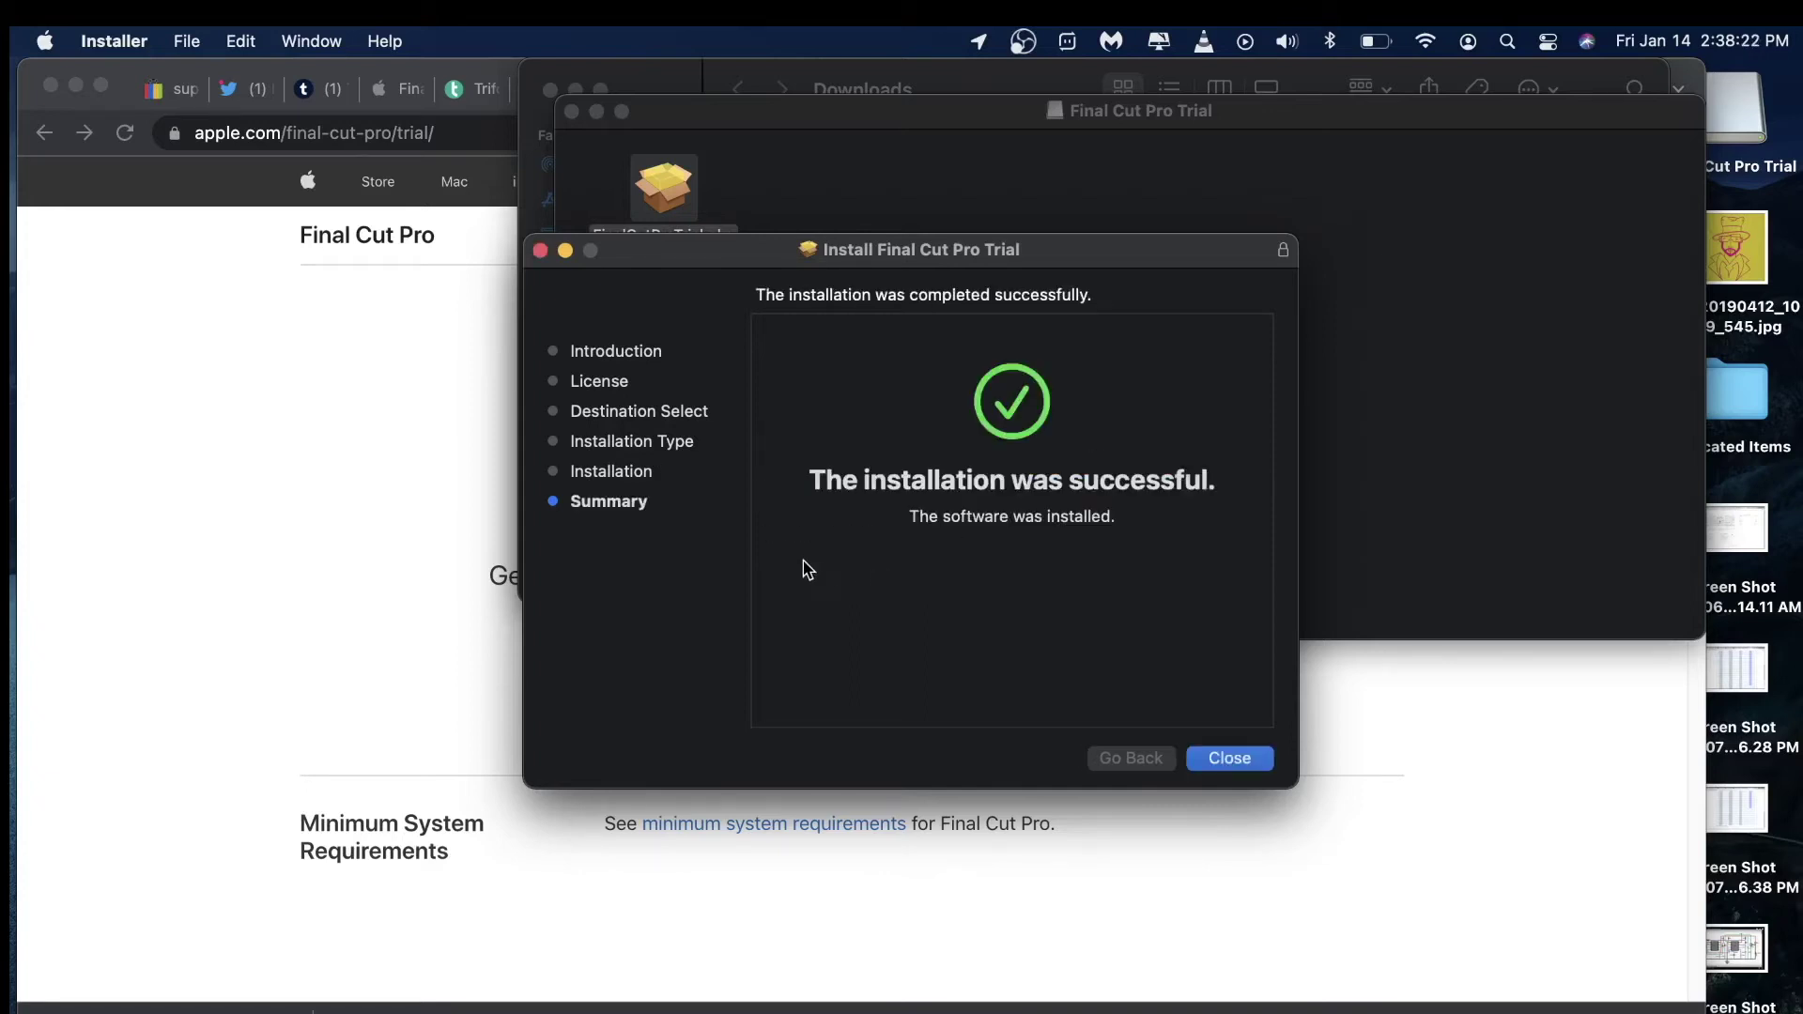
- Close the installer keeping its package, then close the Final Cut Pro Trial and Downloads windows
left_click(1231, 762)
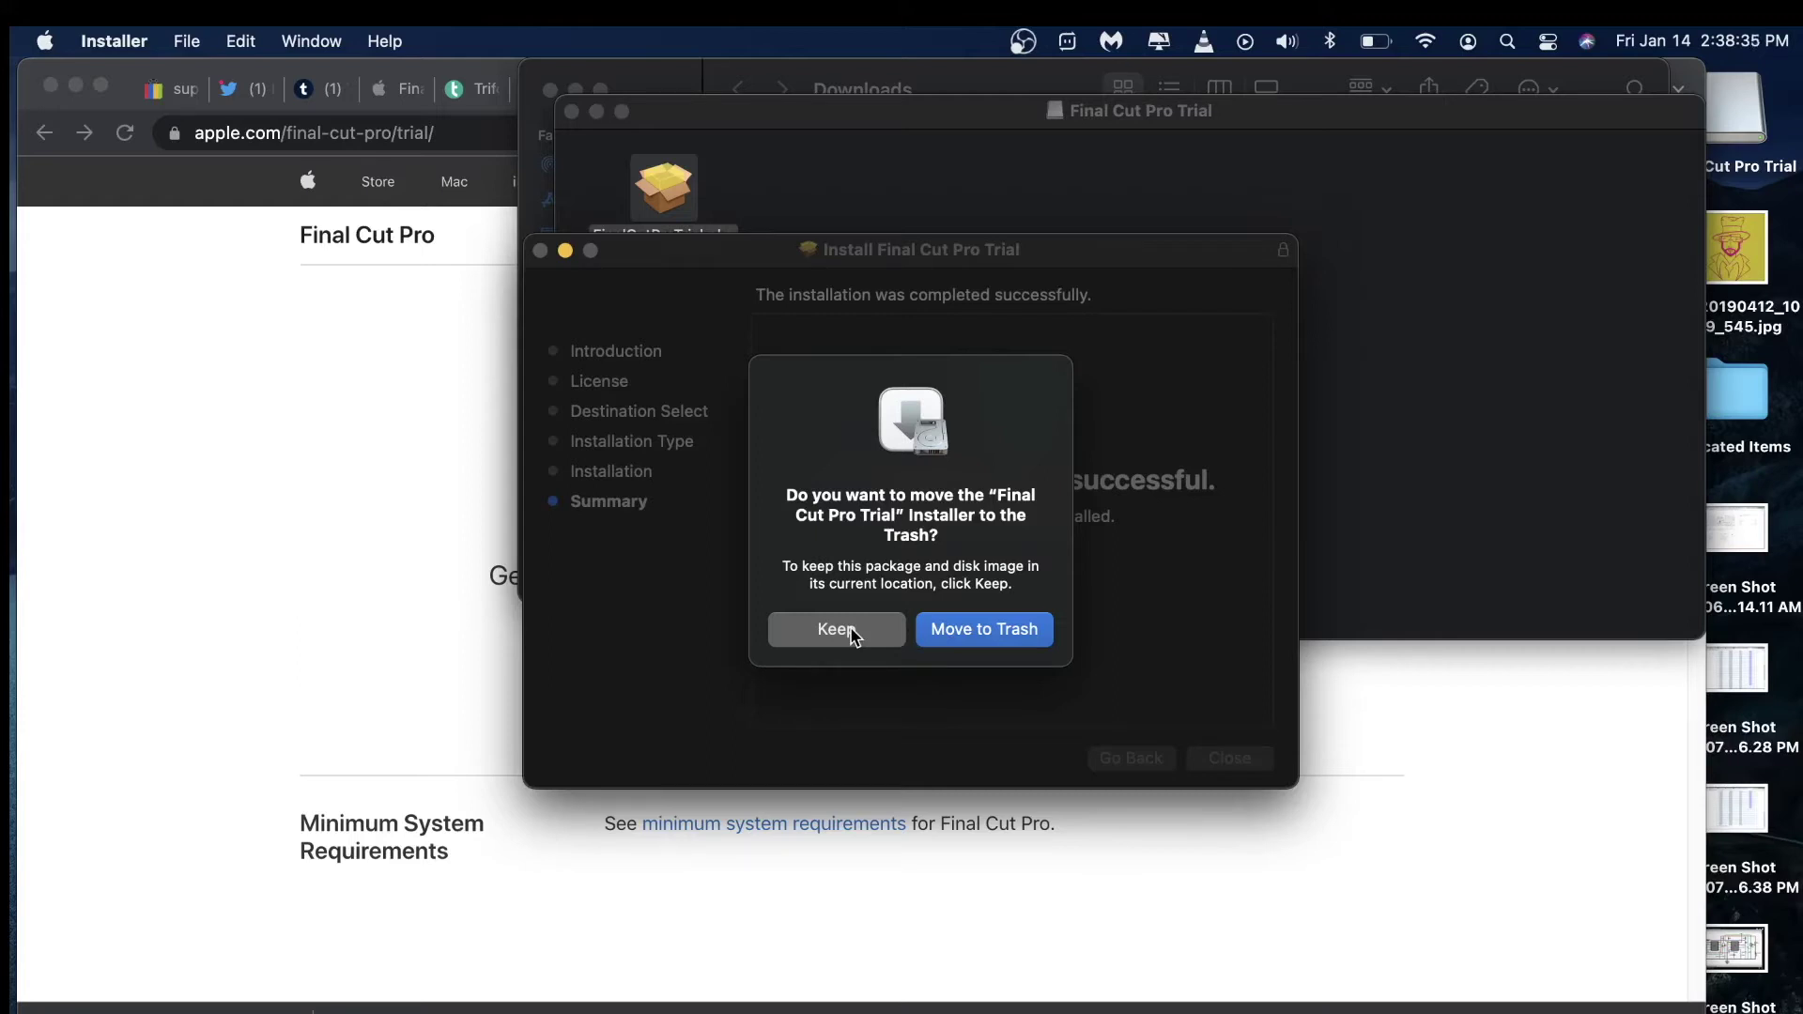
left_click(837, 630)
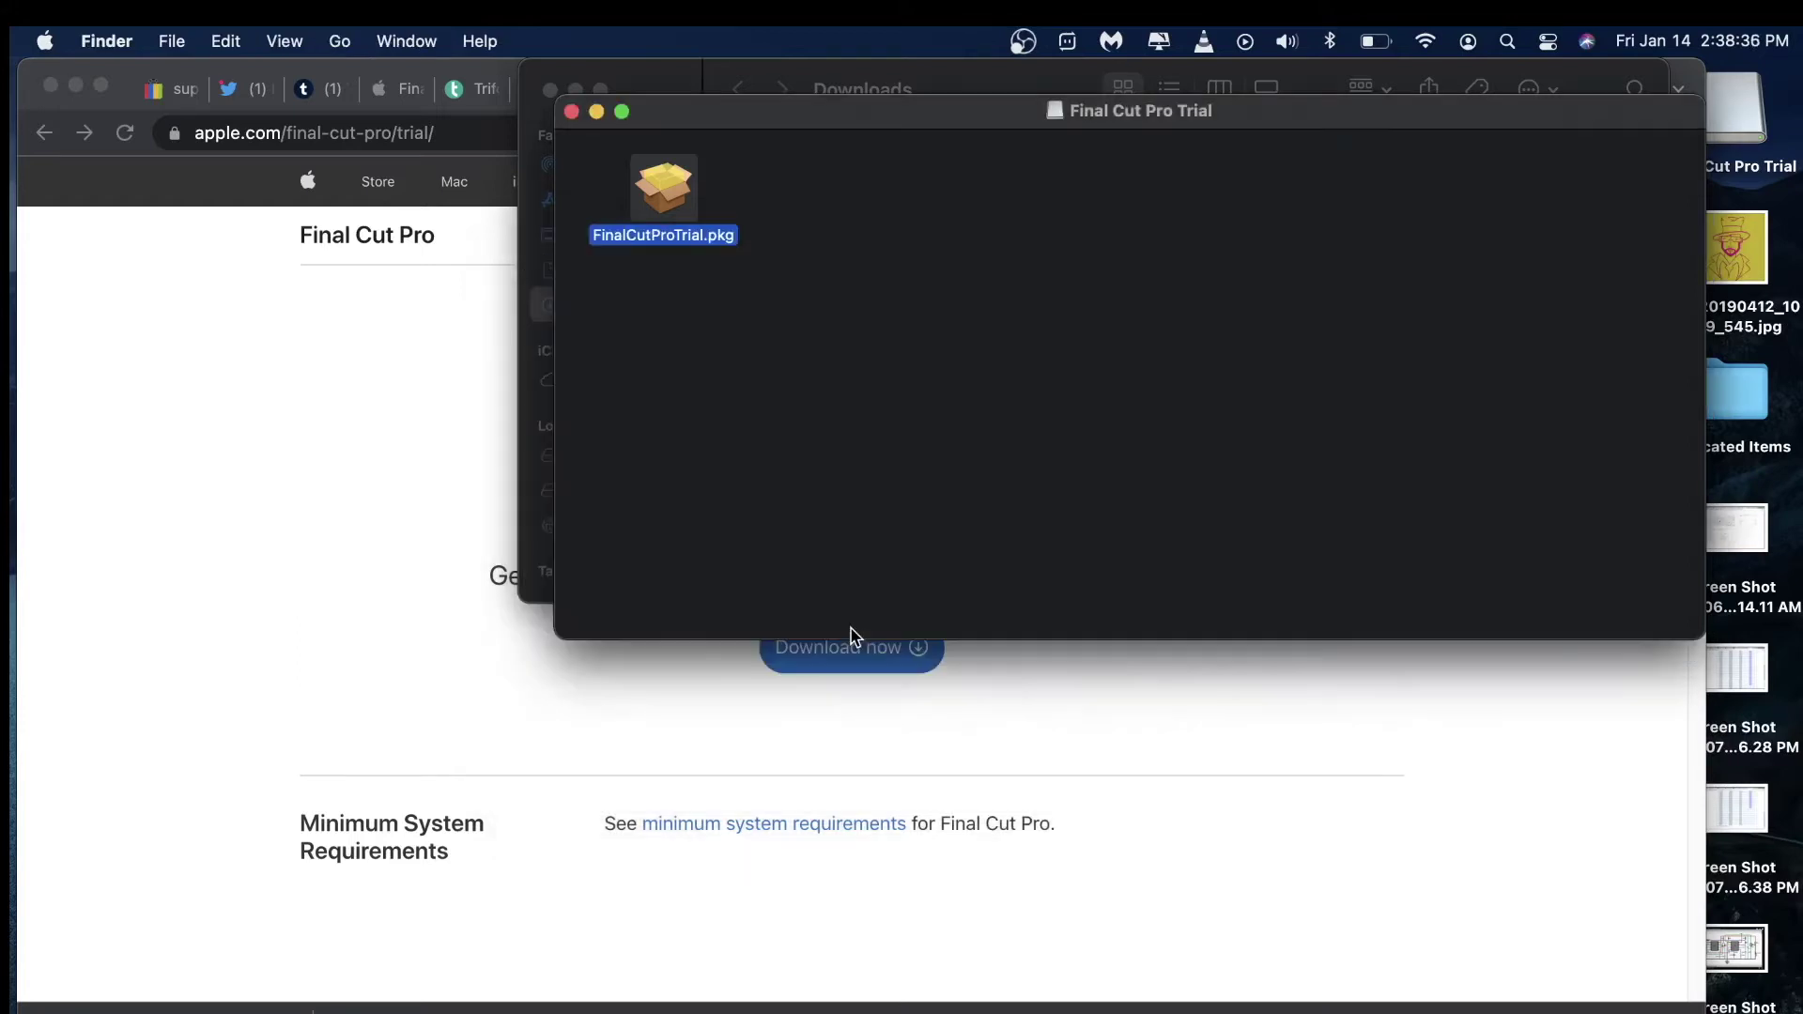
left_click(570, 111)
left_click(550, 89)
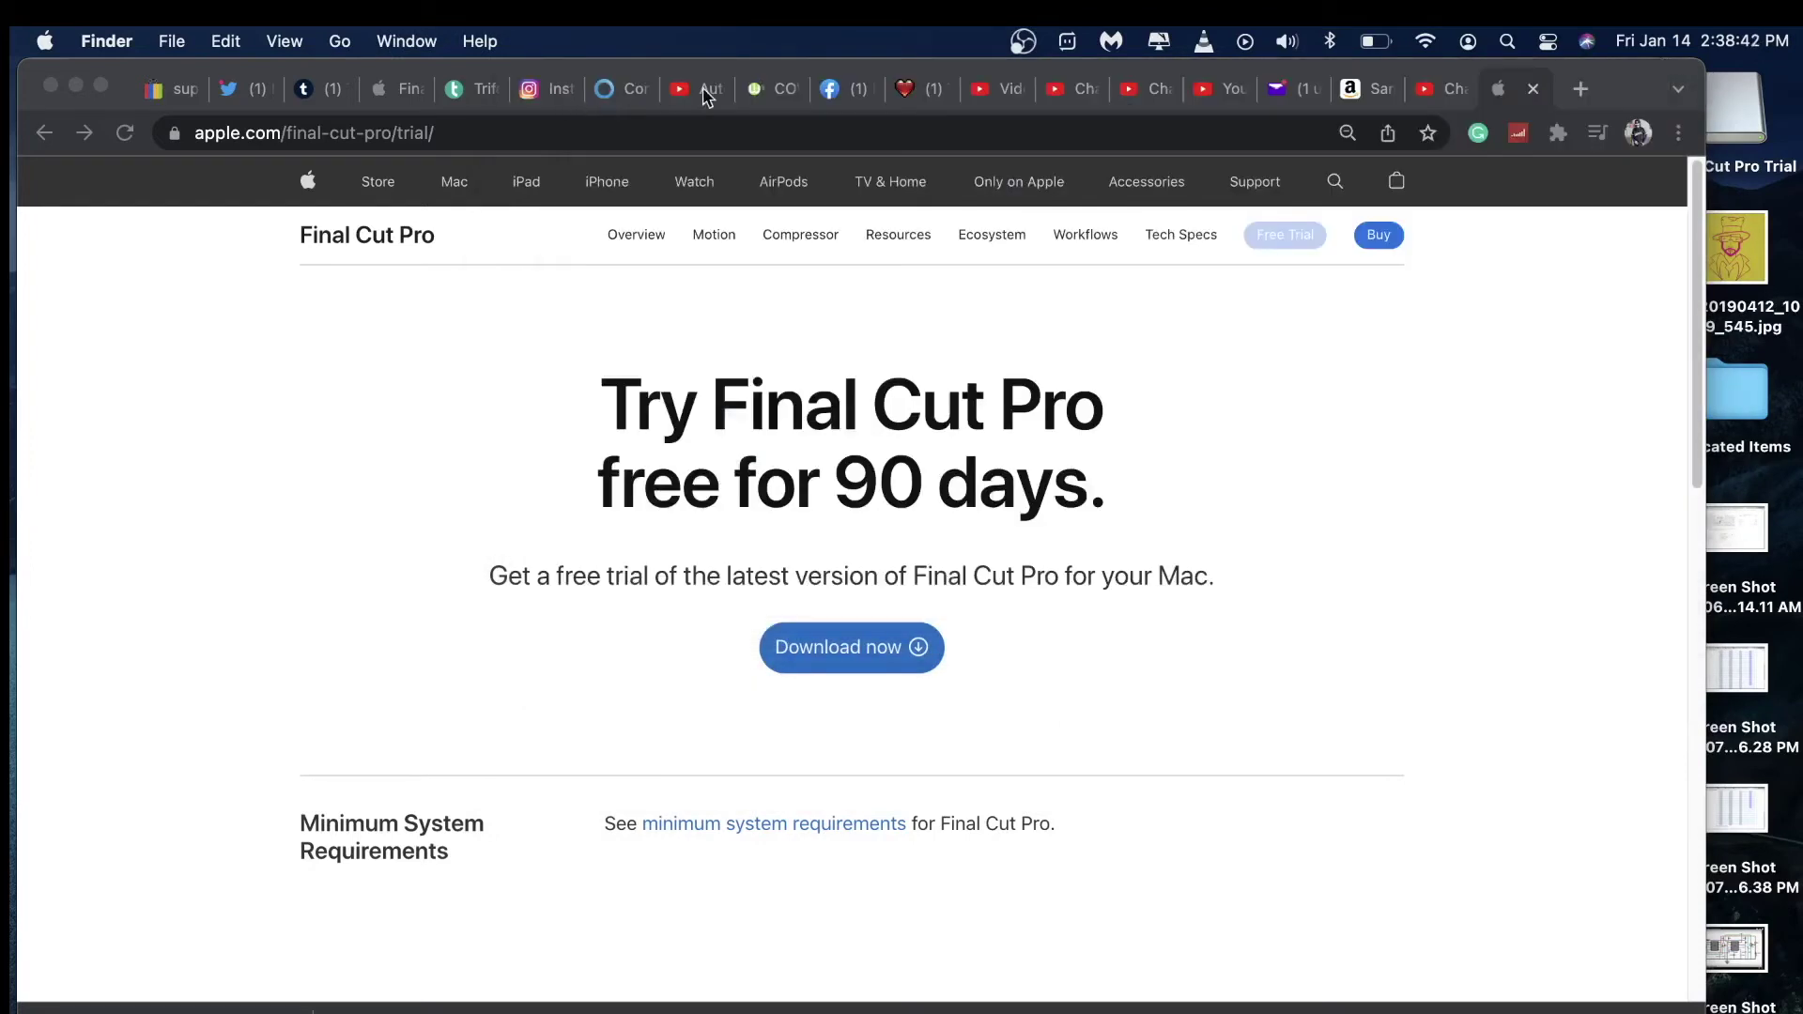
- Launch Final Cut Pro Trial via Spotlight search and accept the 90-day trial
left_click(1507, 42)
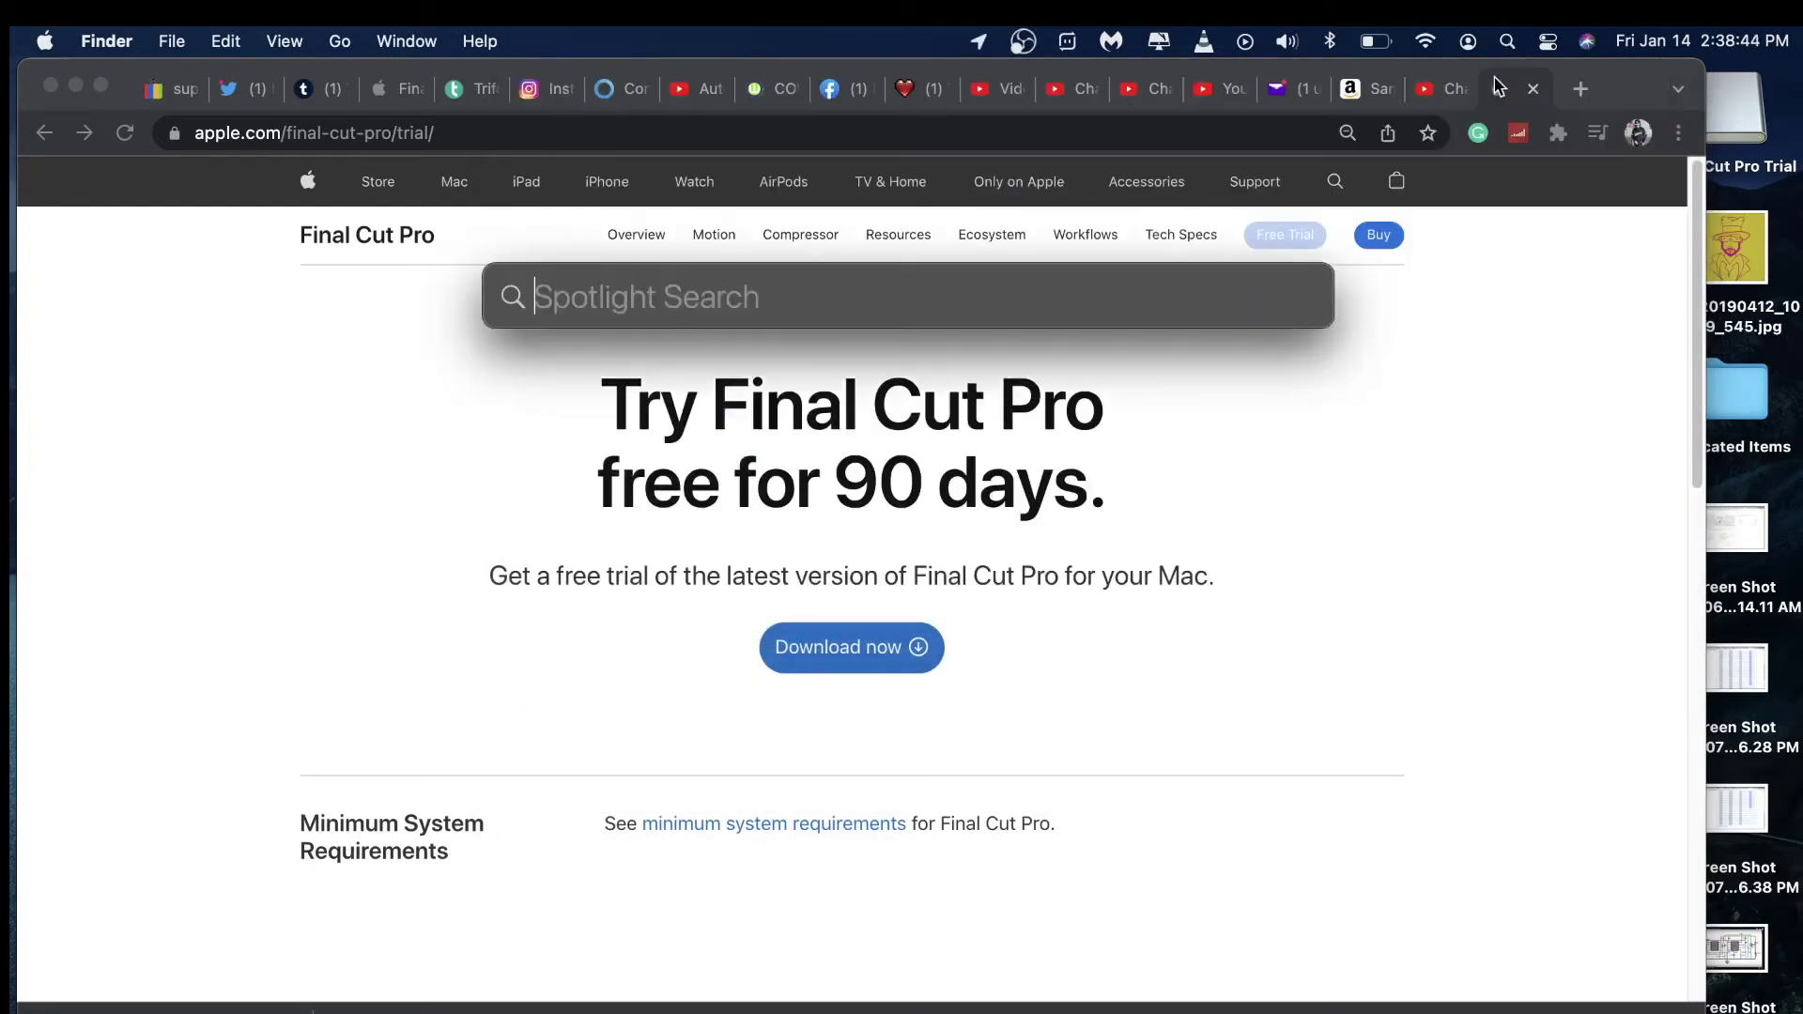
type("final cut pro")
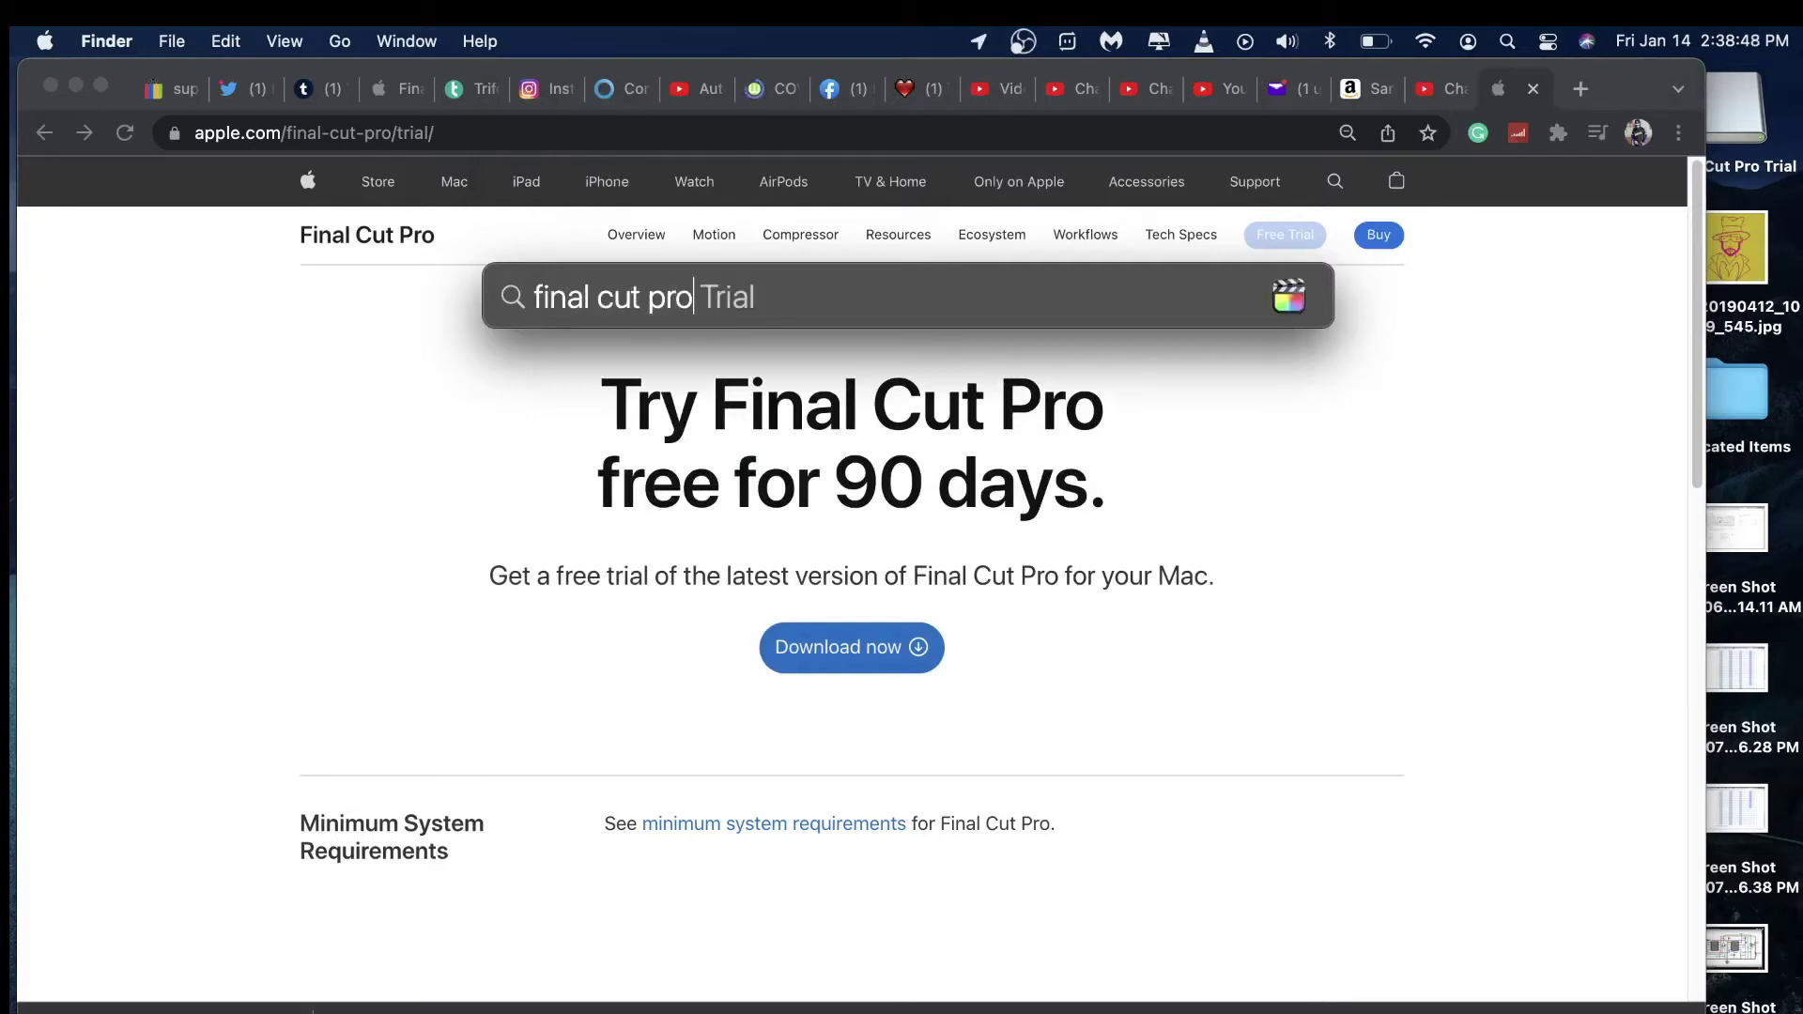
key("Return")
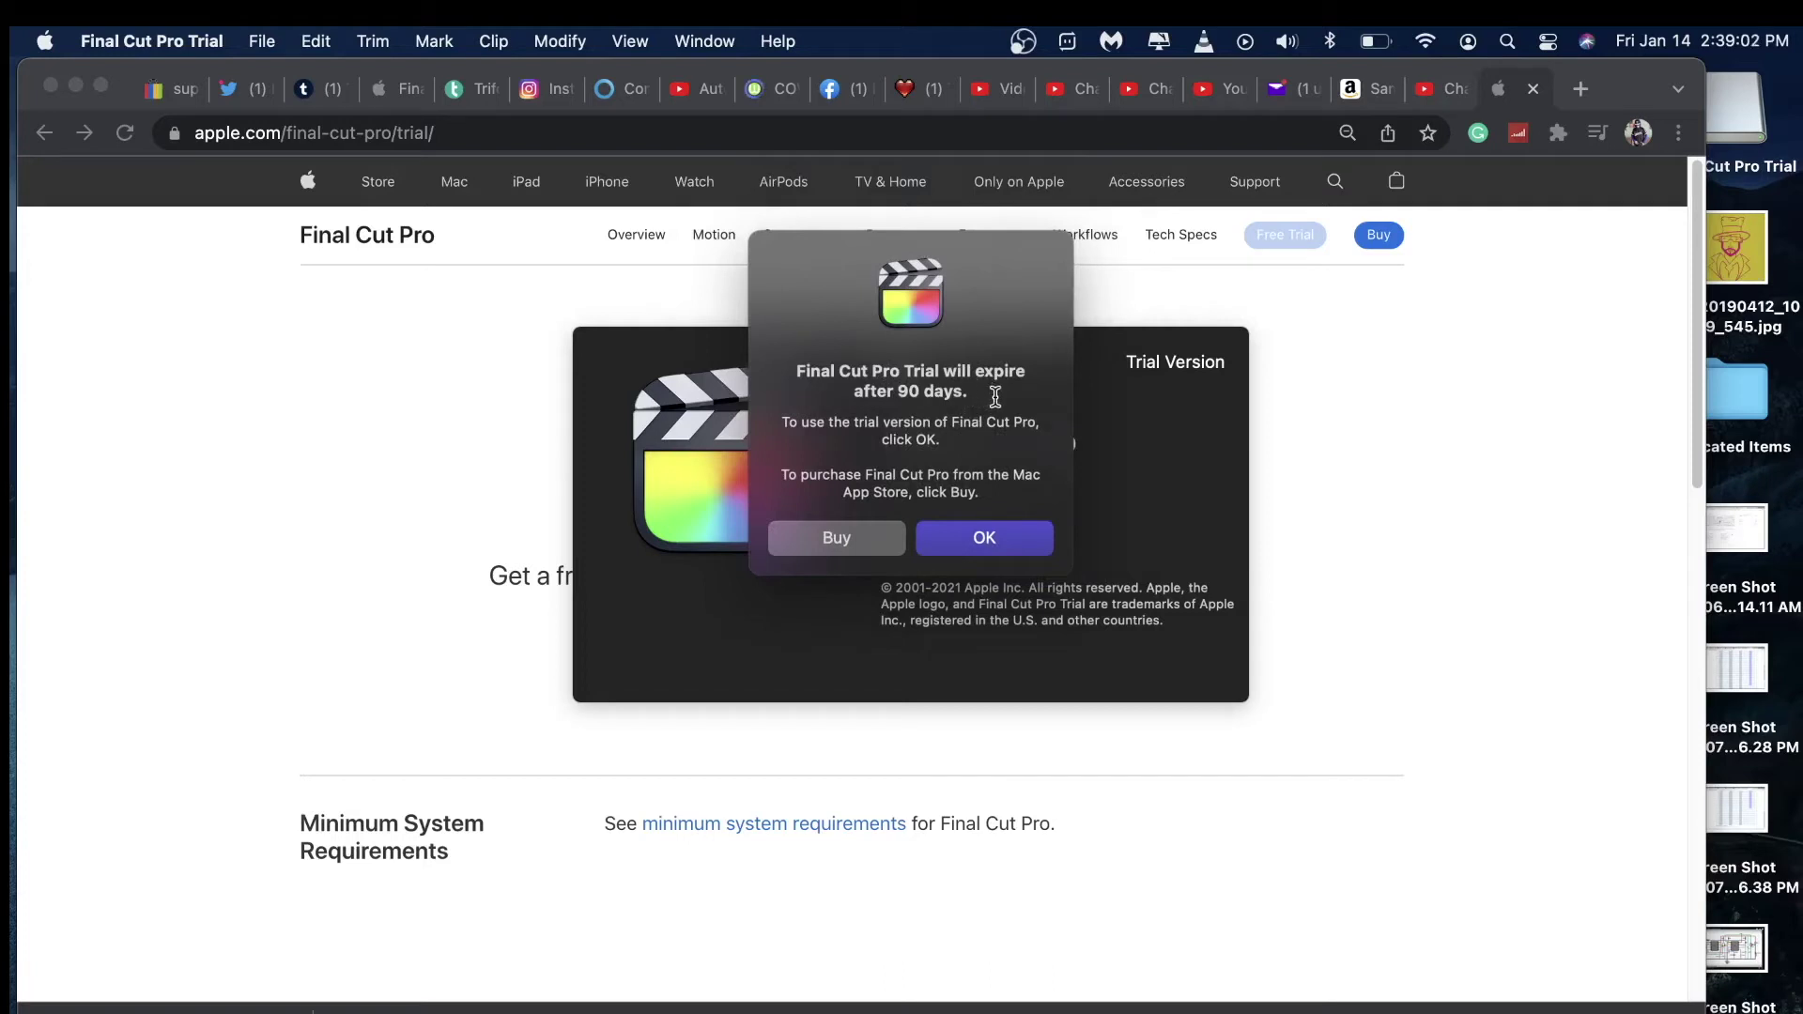
left_click(991, 539)
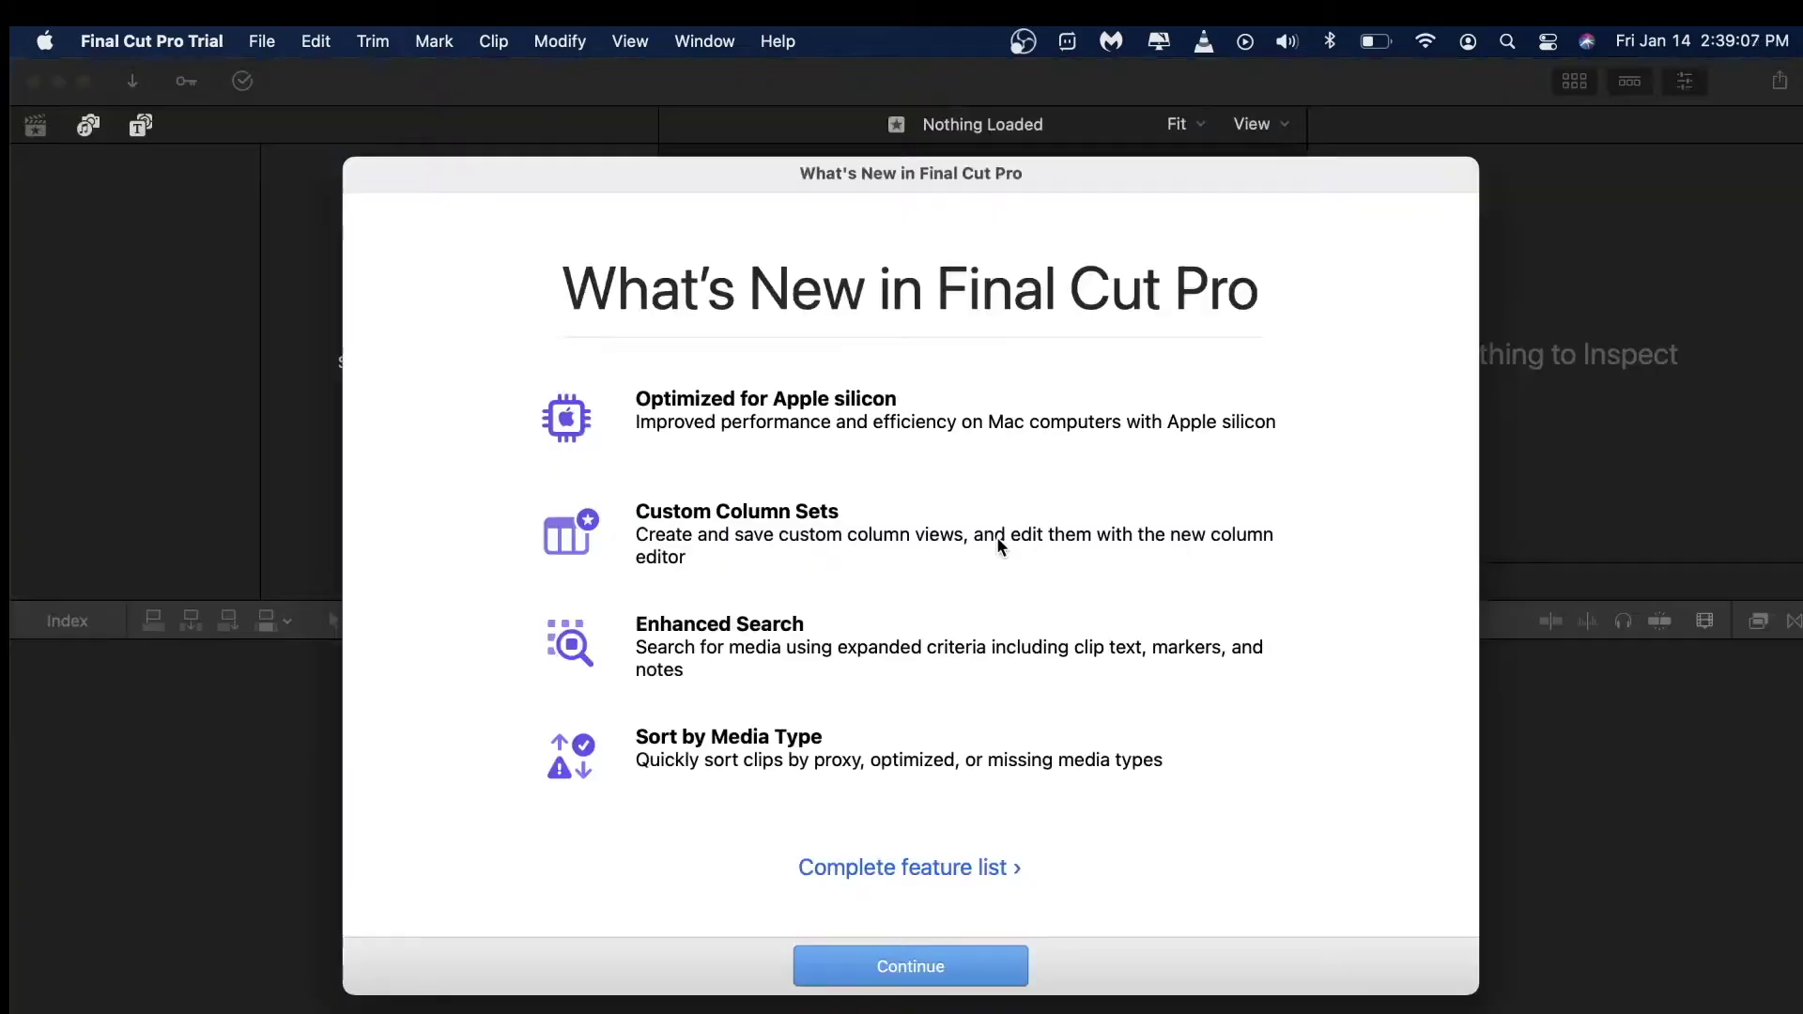
- Dismiss What's New, update the Untitled library, and select the MacDaddyFW20 clip
left_click(943, 970)
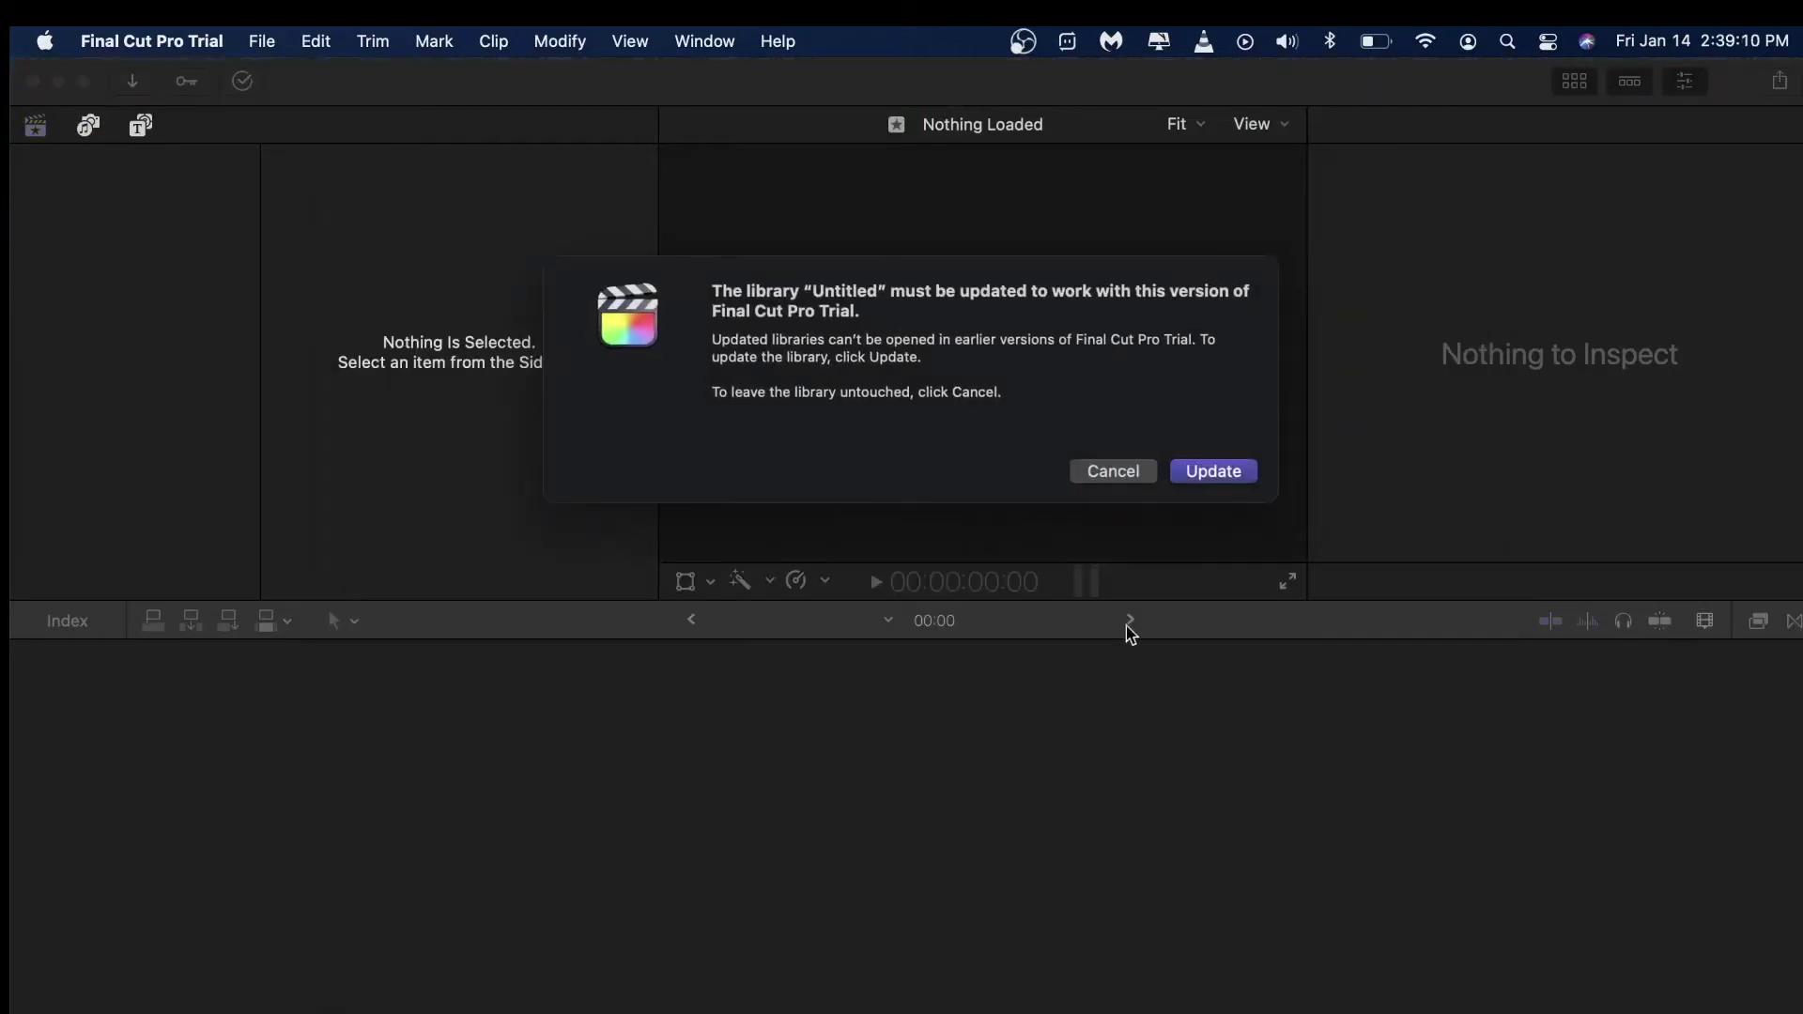
left_click(1222, 473)
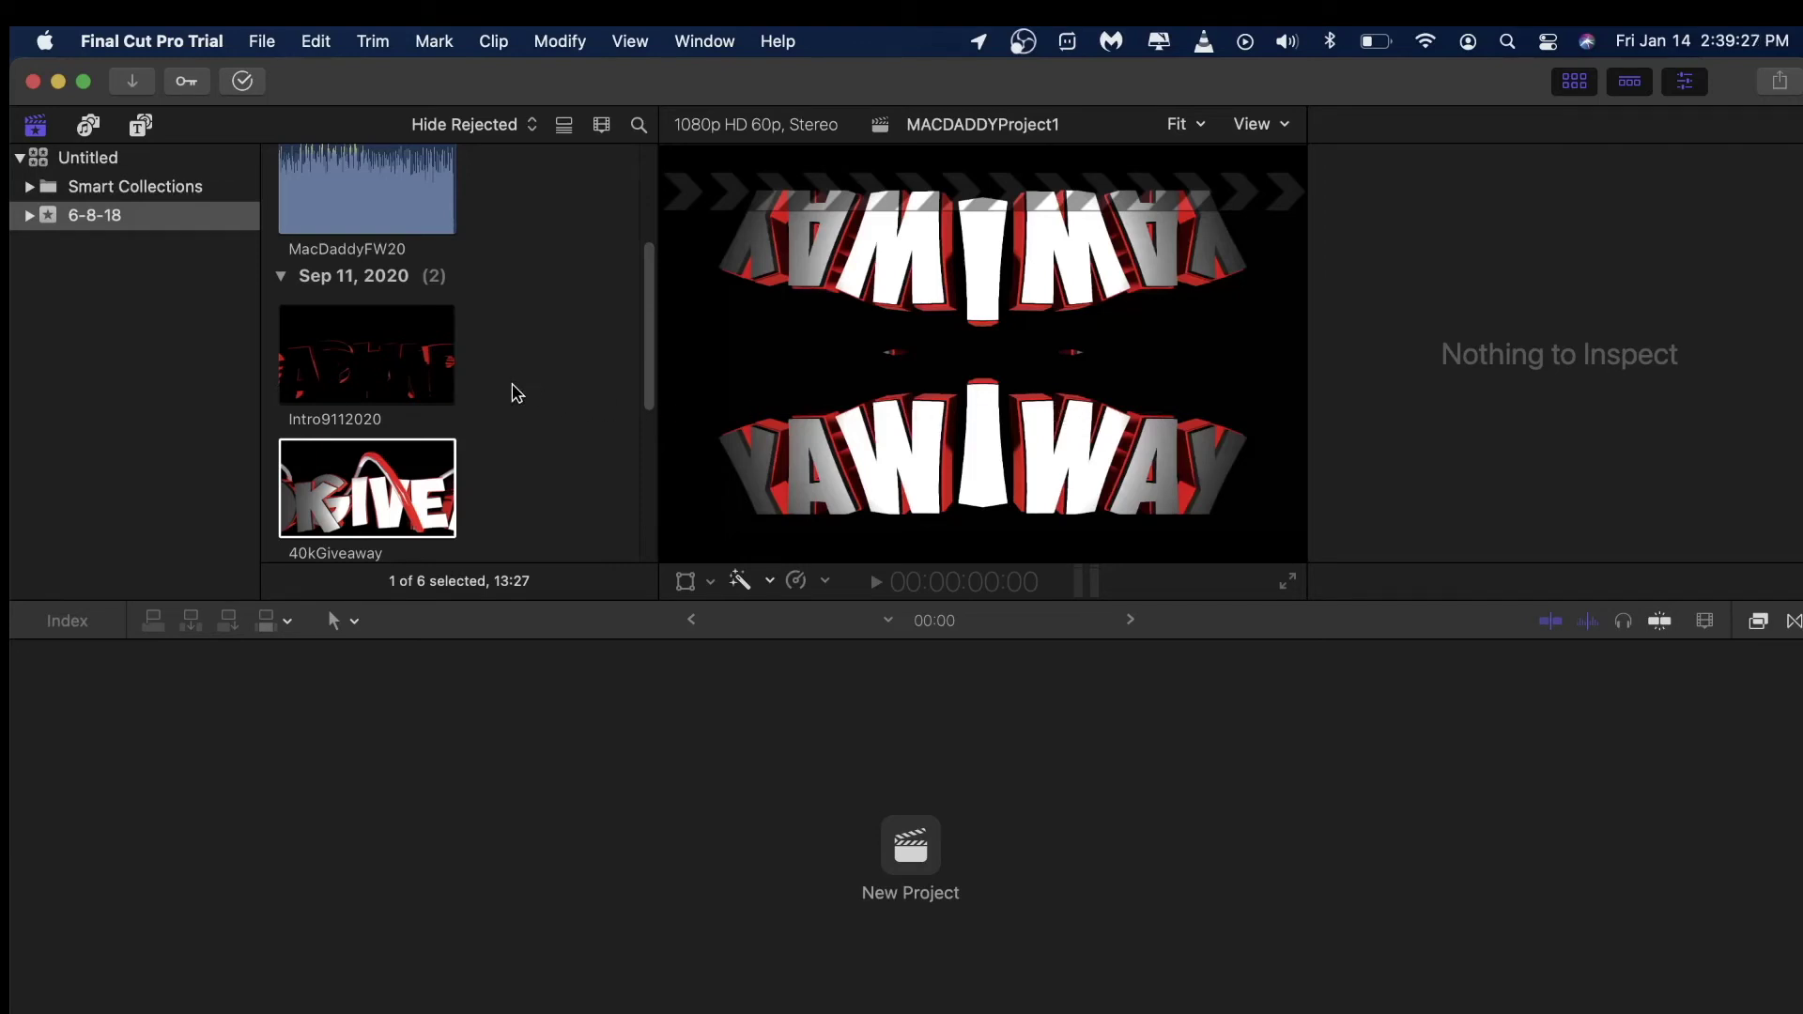
scroll(513, 391, "up", 5)
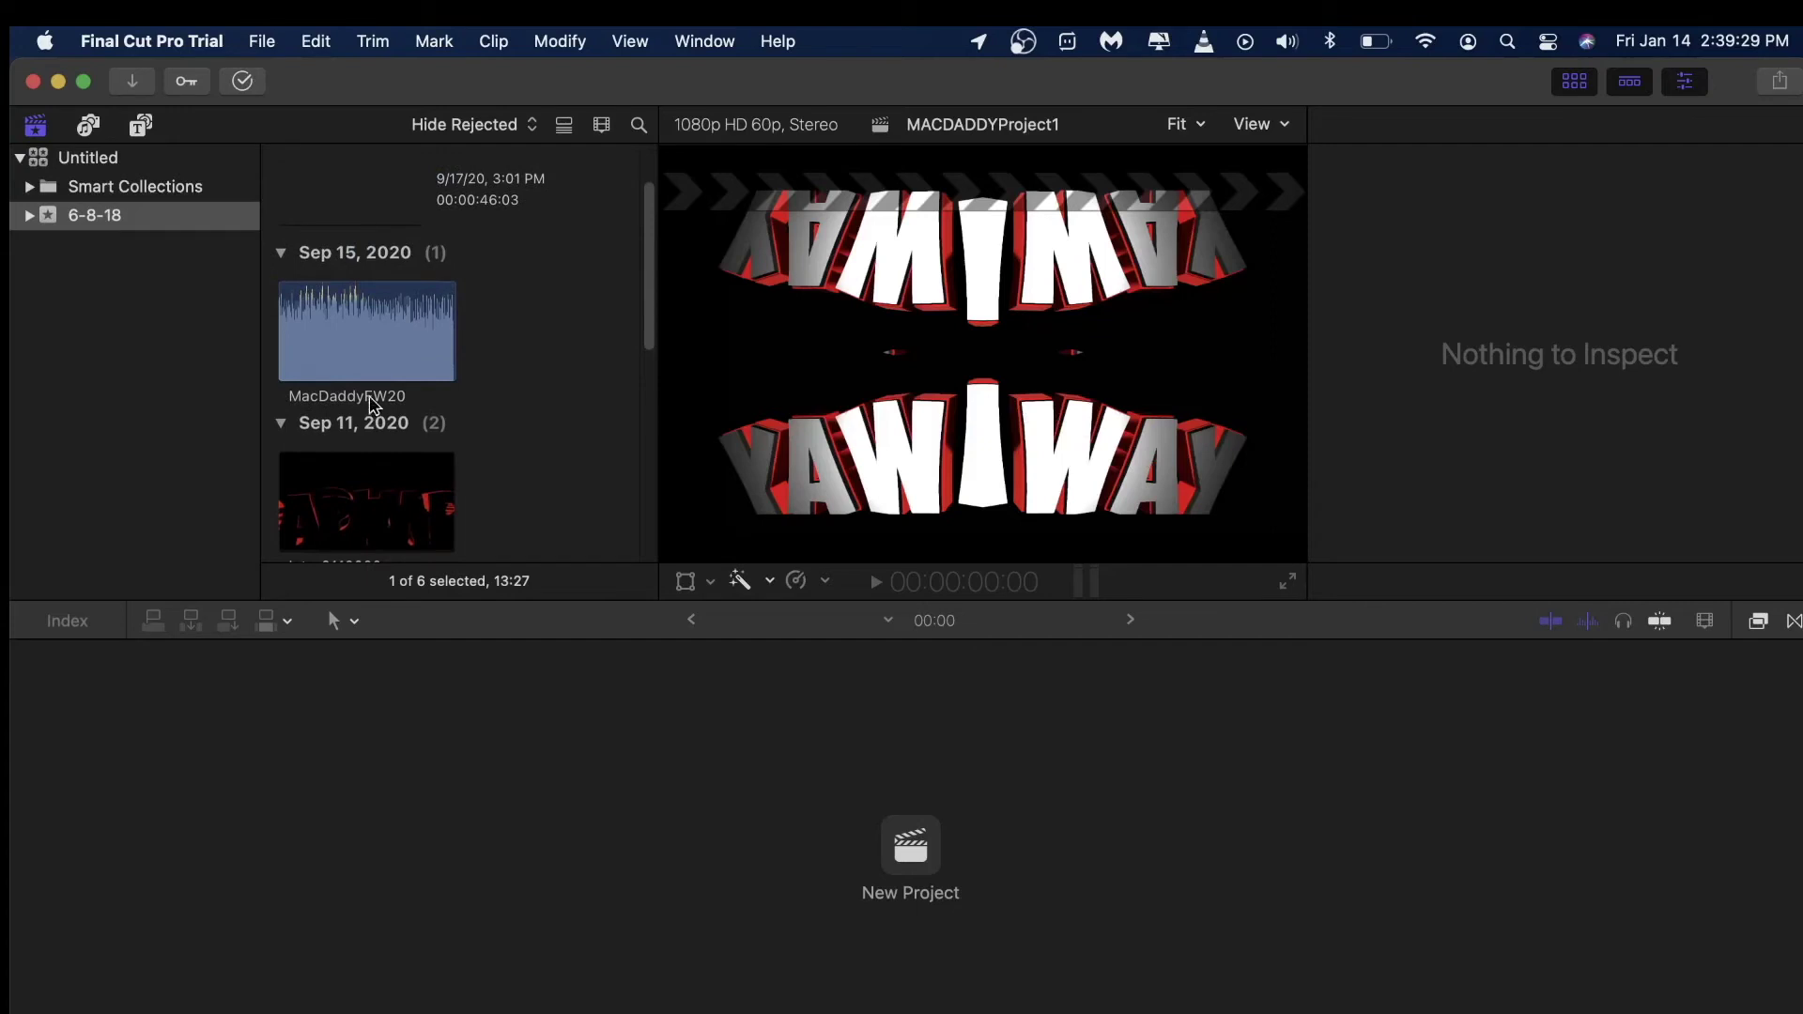
left_click(350, 368)
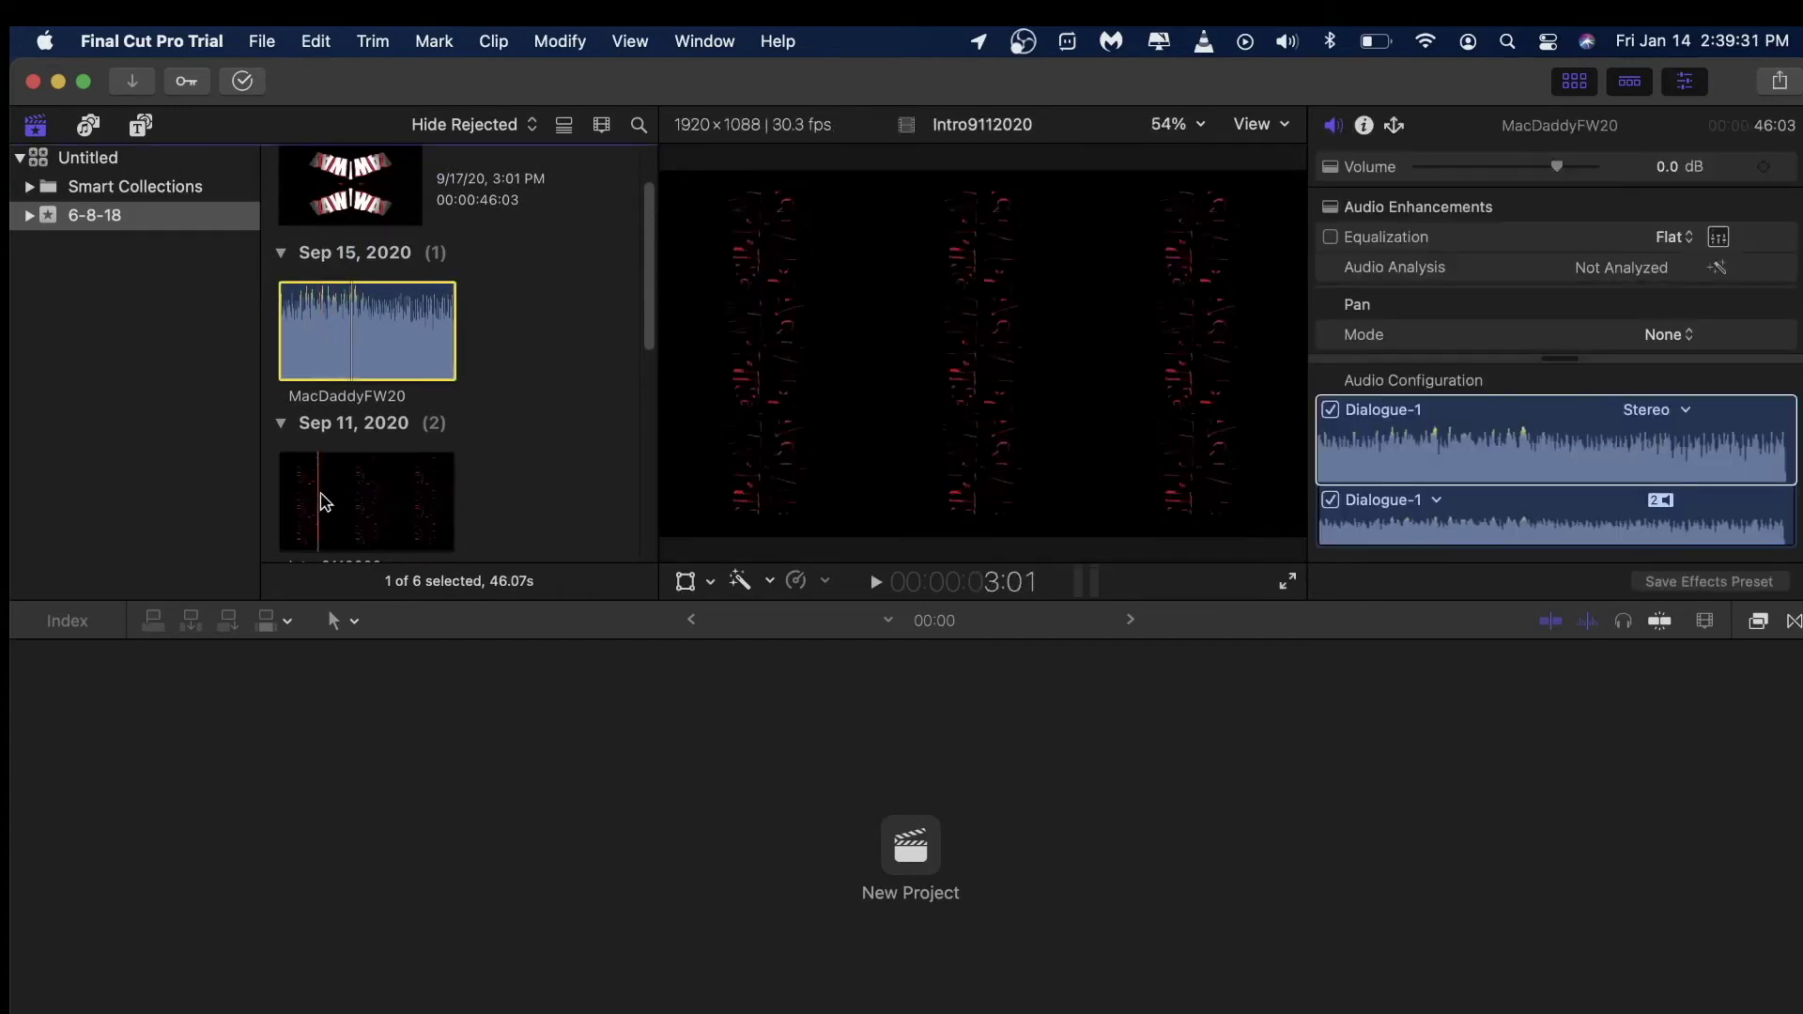